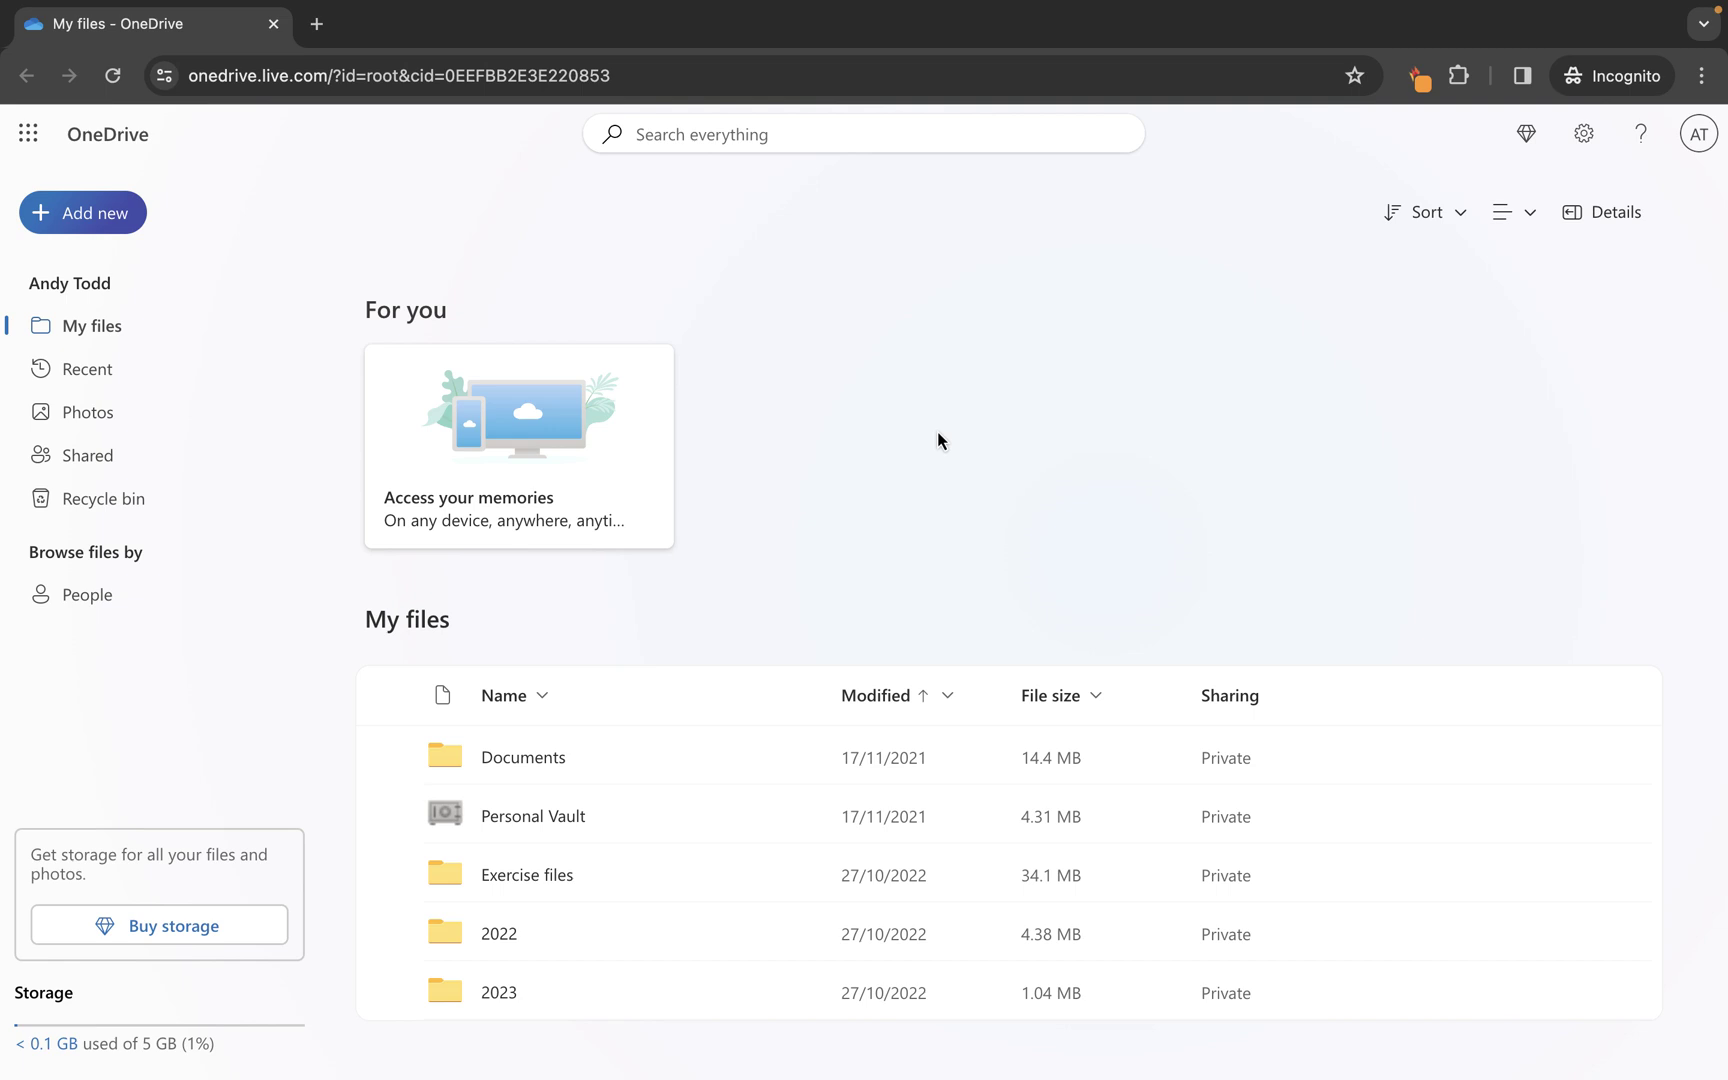
# Create a new blank Word document from OneDrive's Add new menu
pyautogui.click(99, 216)
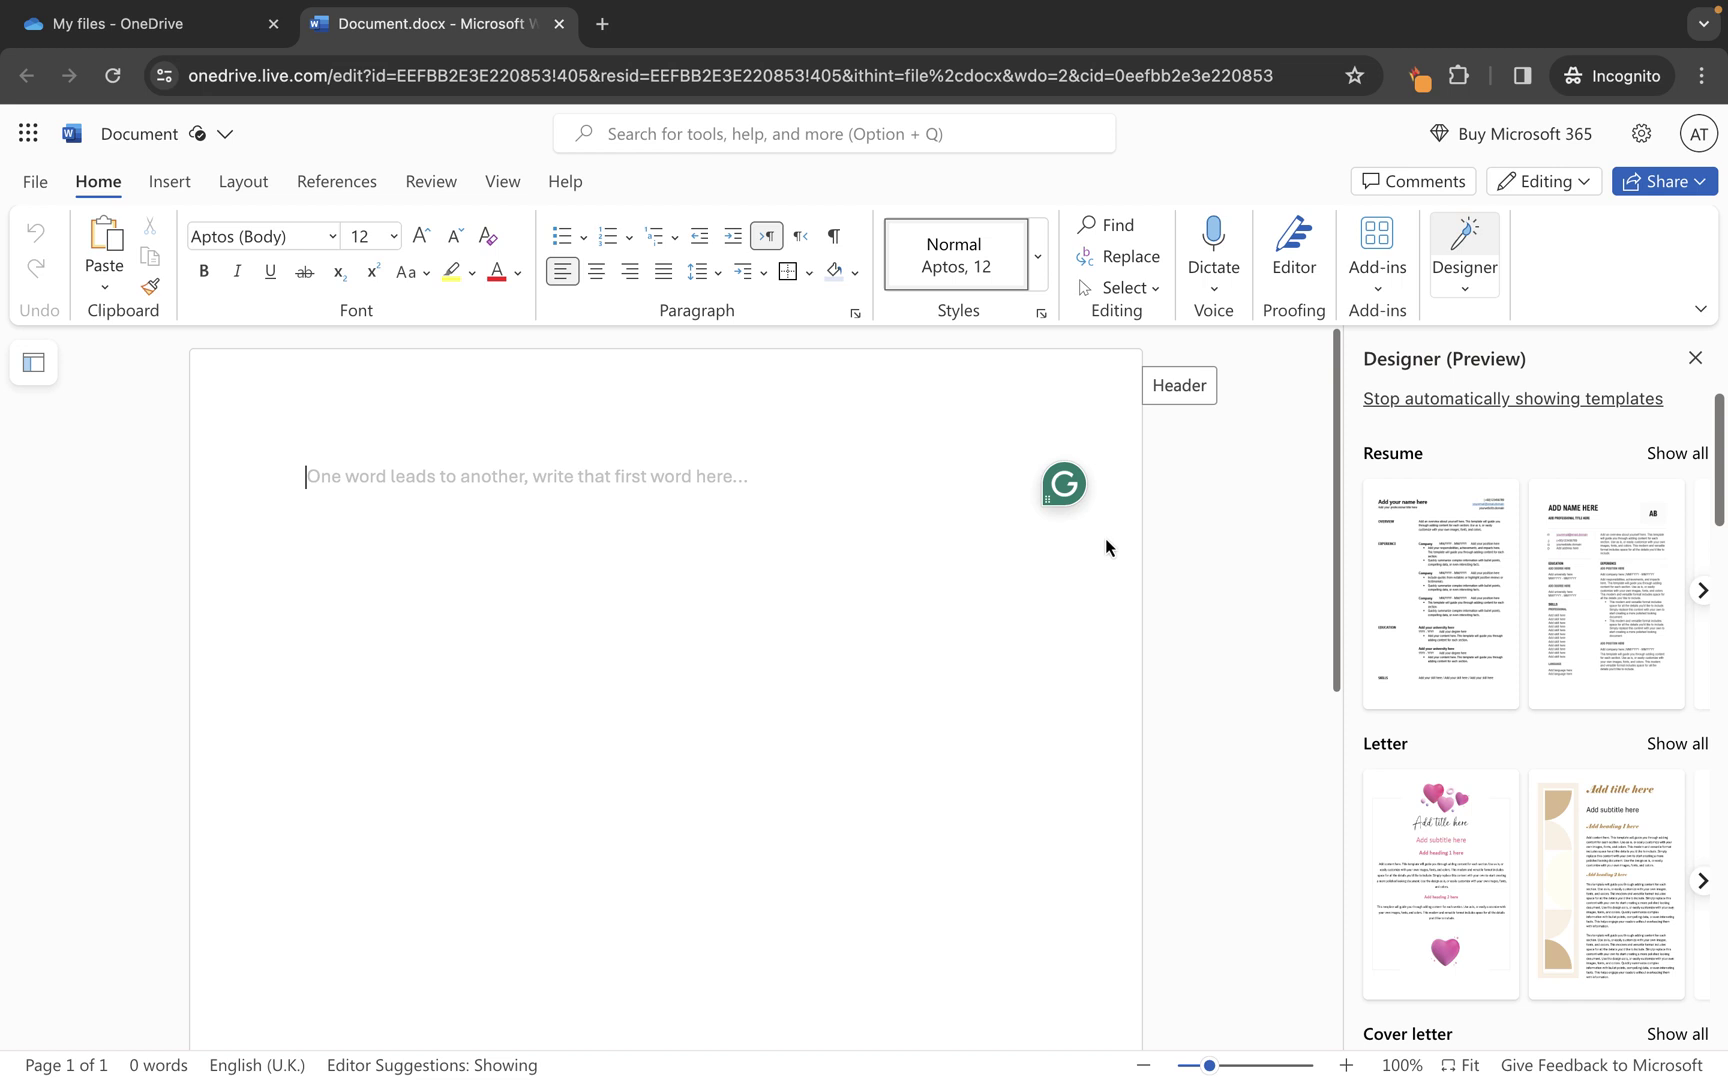
# Apply the General Title Designer template to the new Document.docx
pyautogui.scroll(-7, 1527, 618)
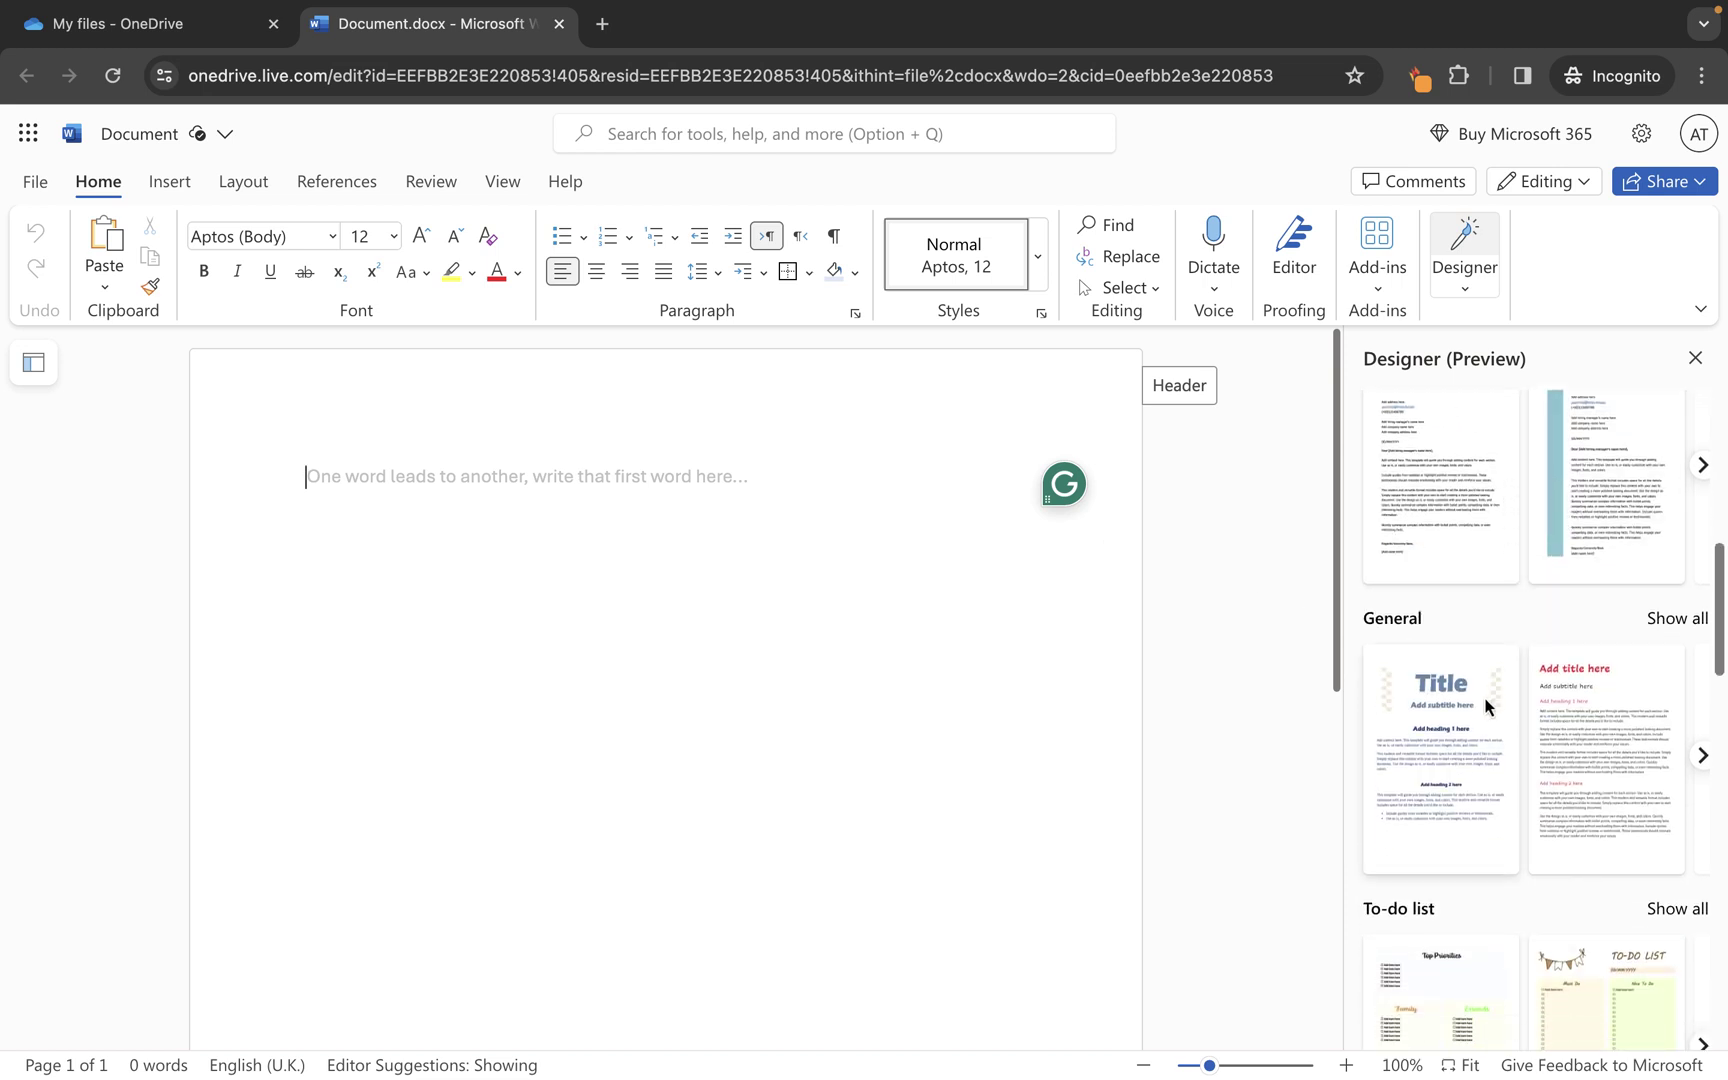
pyautogui.click(1438, 737)
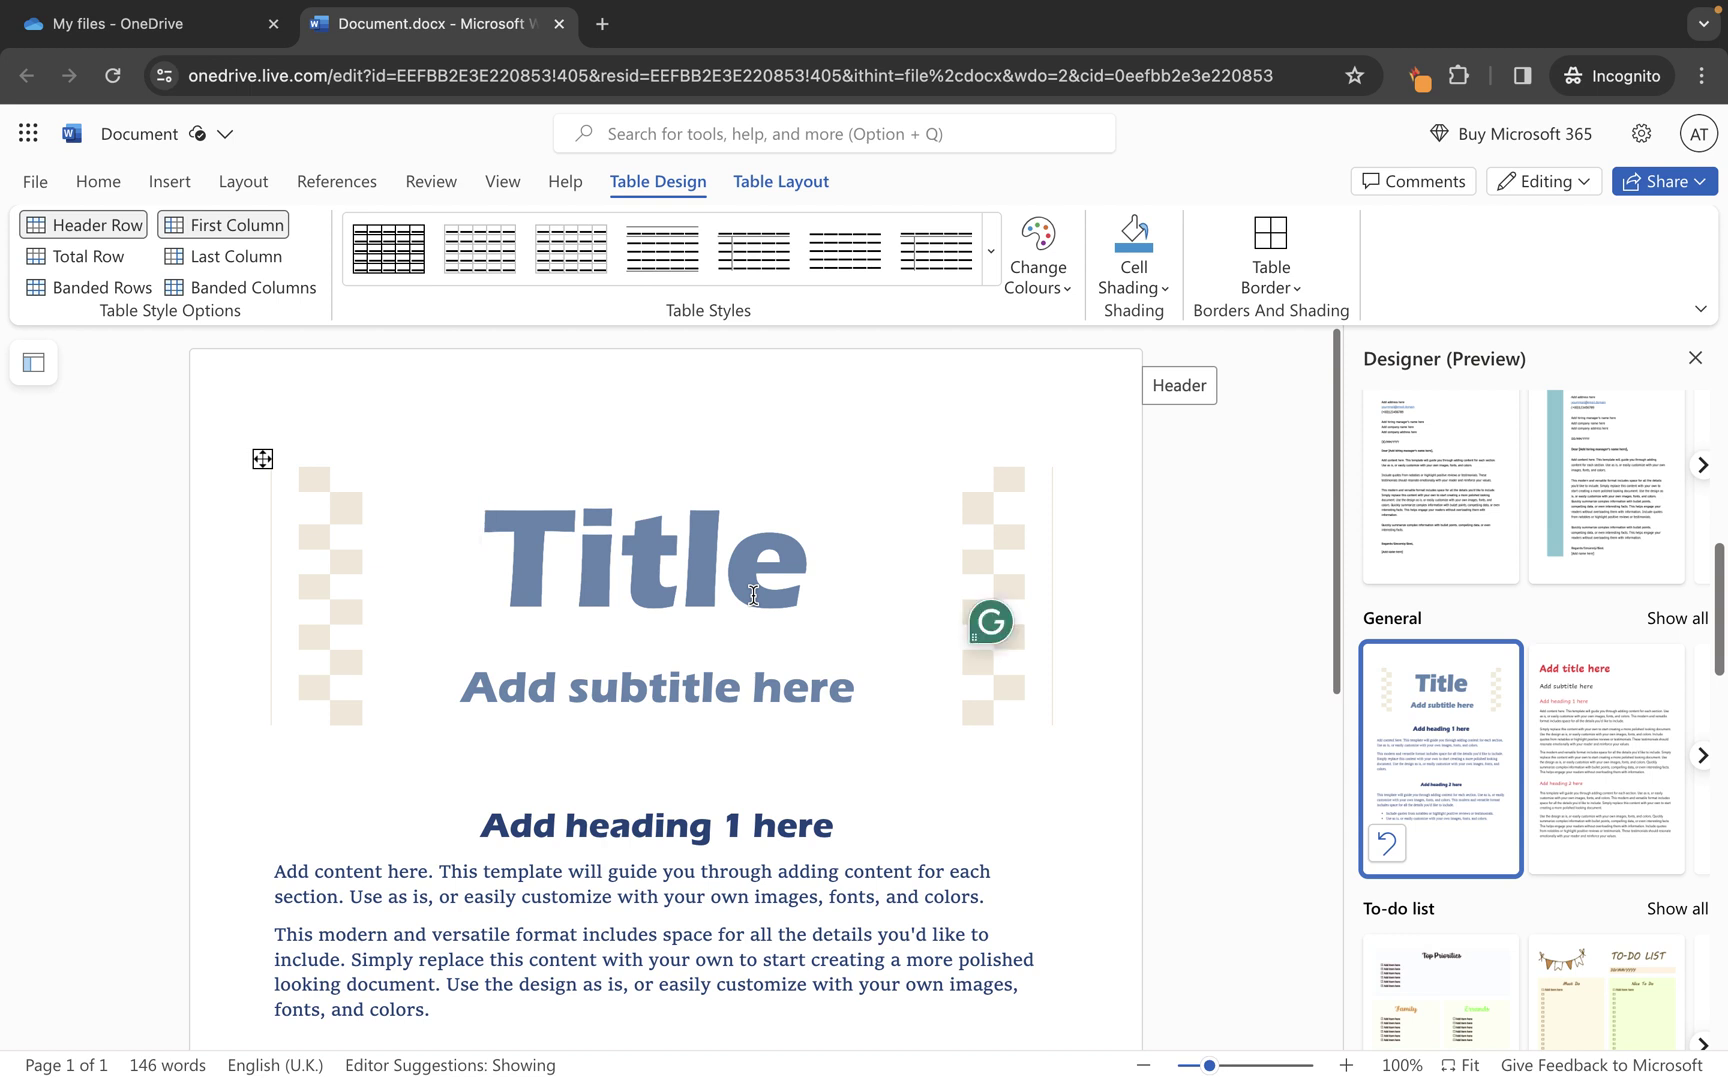
pyautogui.scroll(-1, 753, 594)
pyautogui.scroll(1, 753, 594)
pyautogui.click(558, 26)
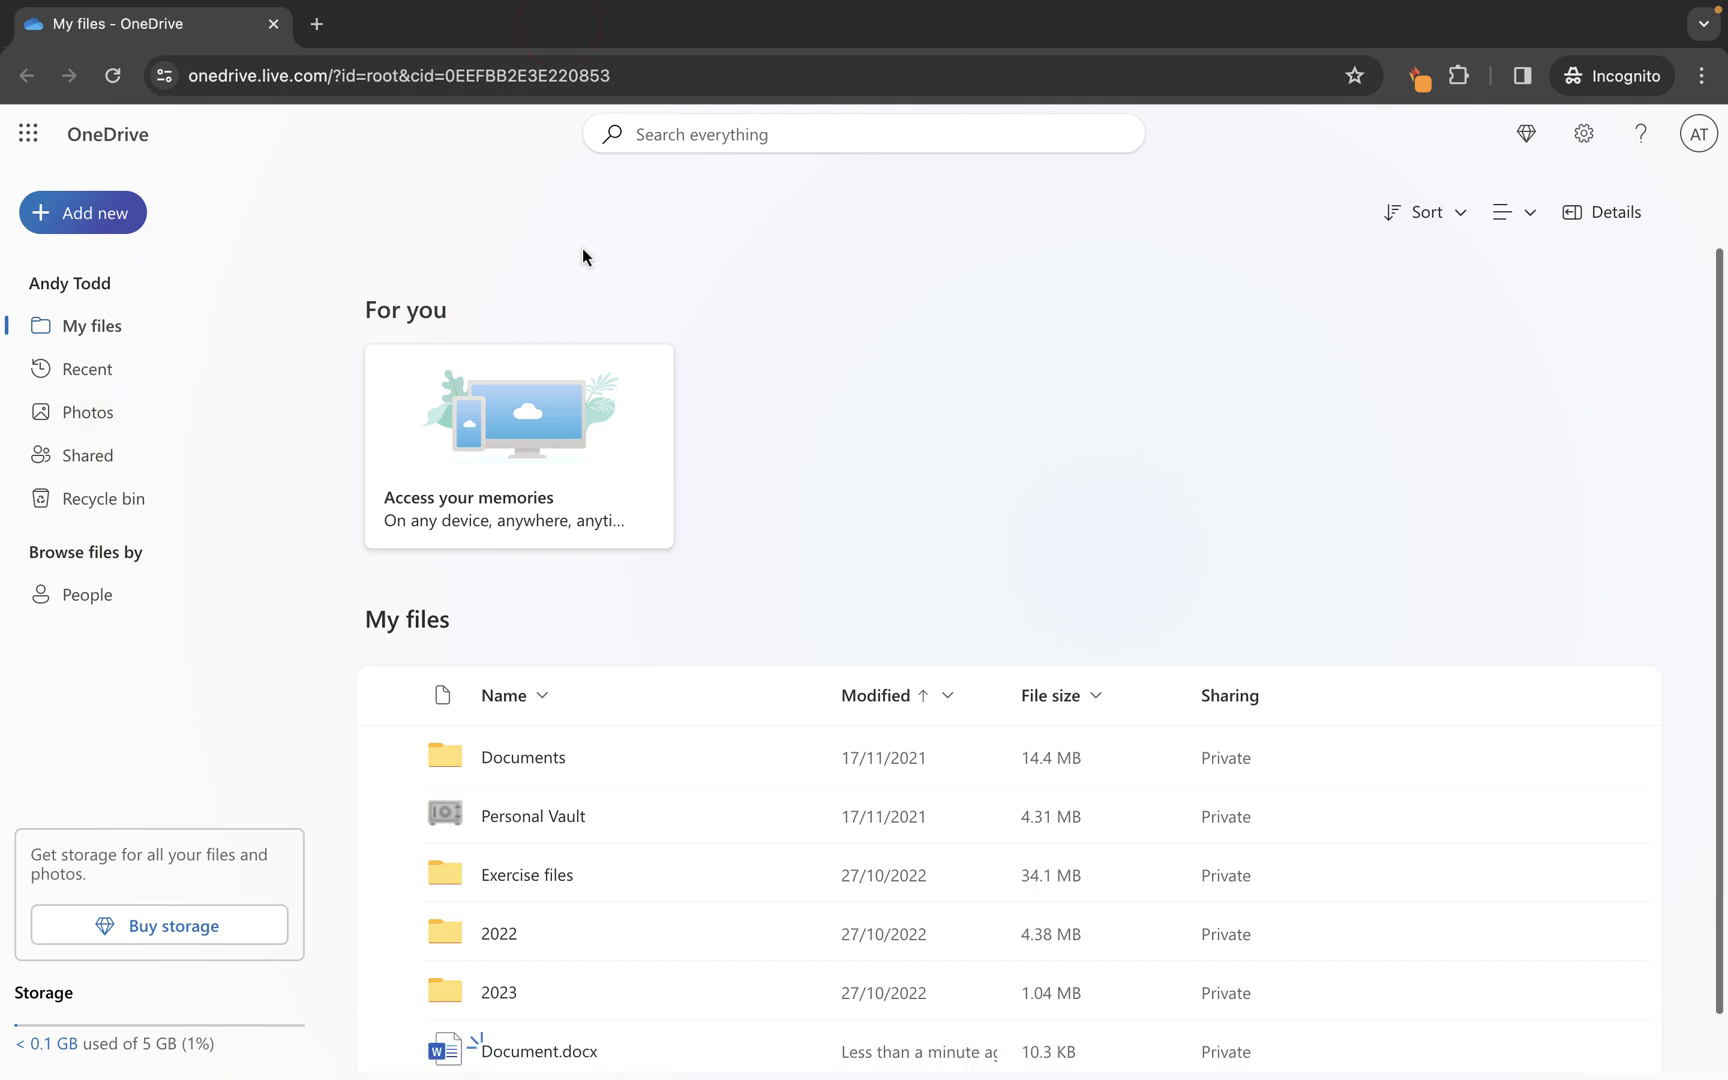
pyautogui.scroll(-1, 834, 304)
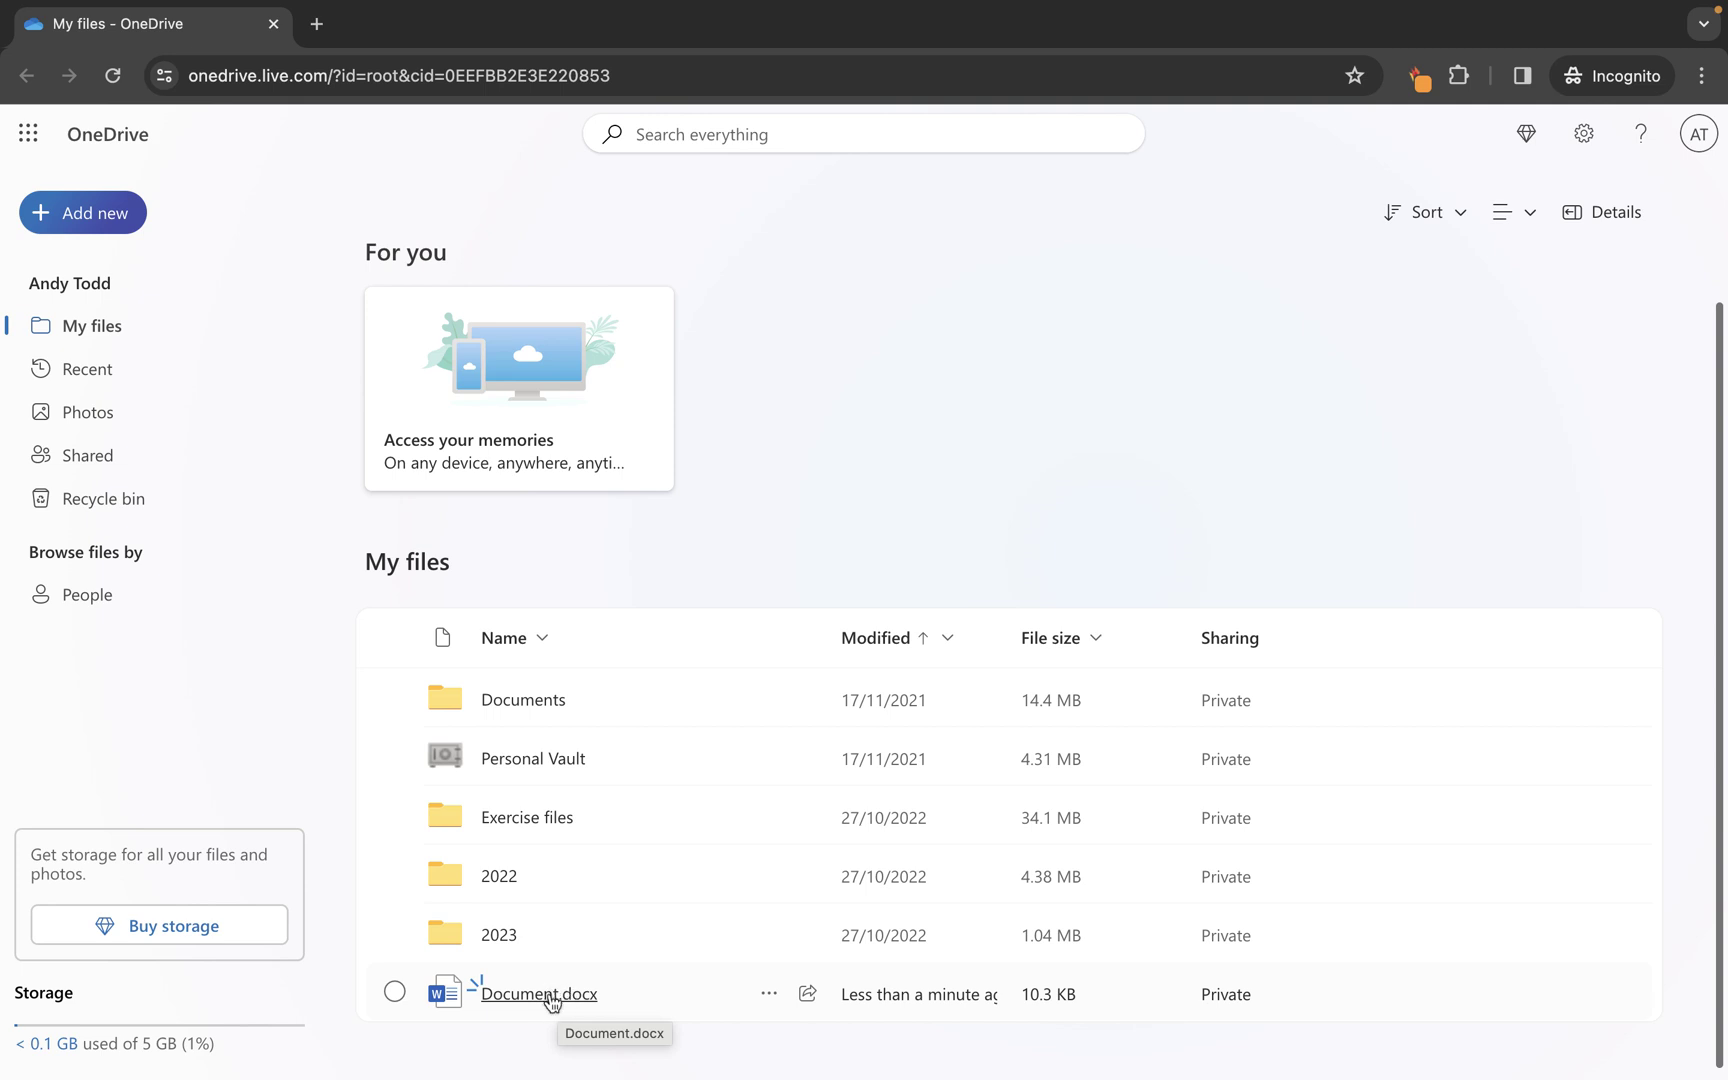
# Rename Document.docx to a CV file name with the account holder's first name
pyautogui.click(776, 1005)
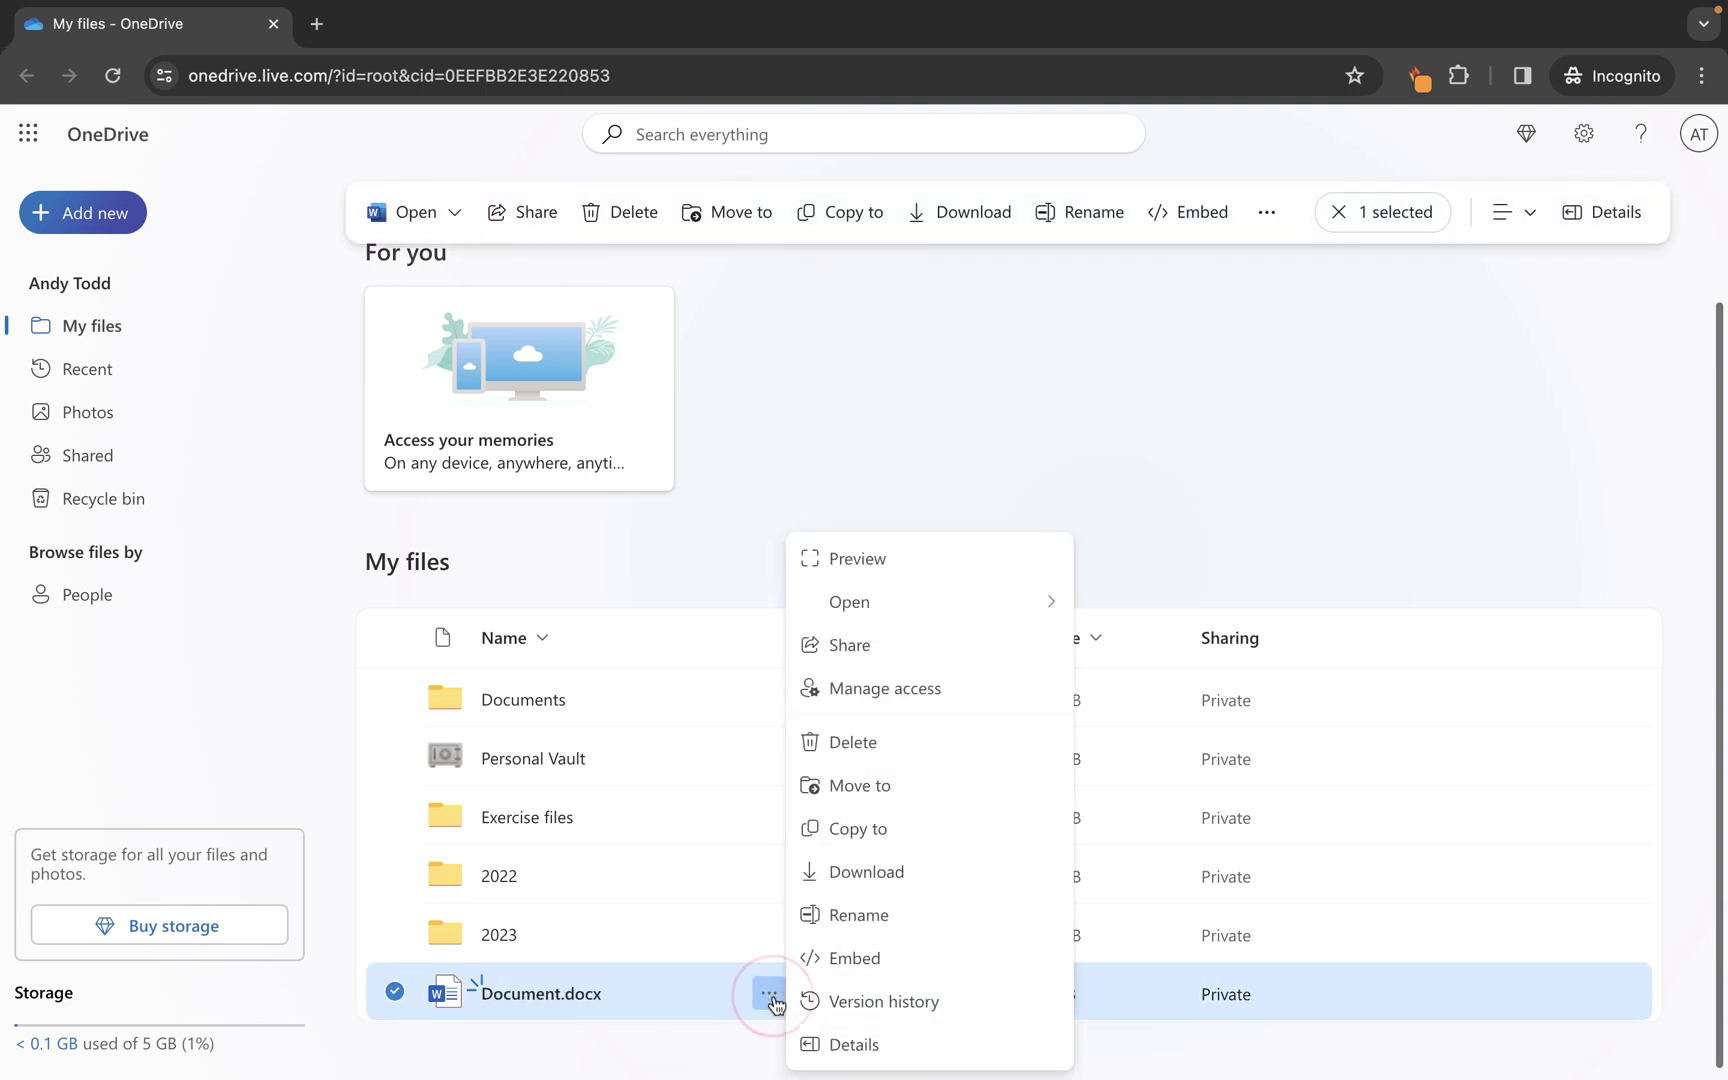
pyautogui.click(880, 917)
pyautogui.moveTo(735, 568); pyautogui.dragTo(605, 567)
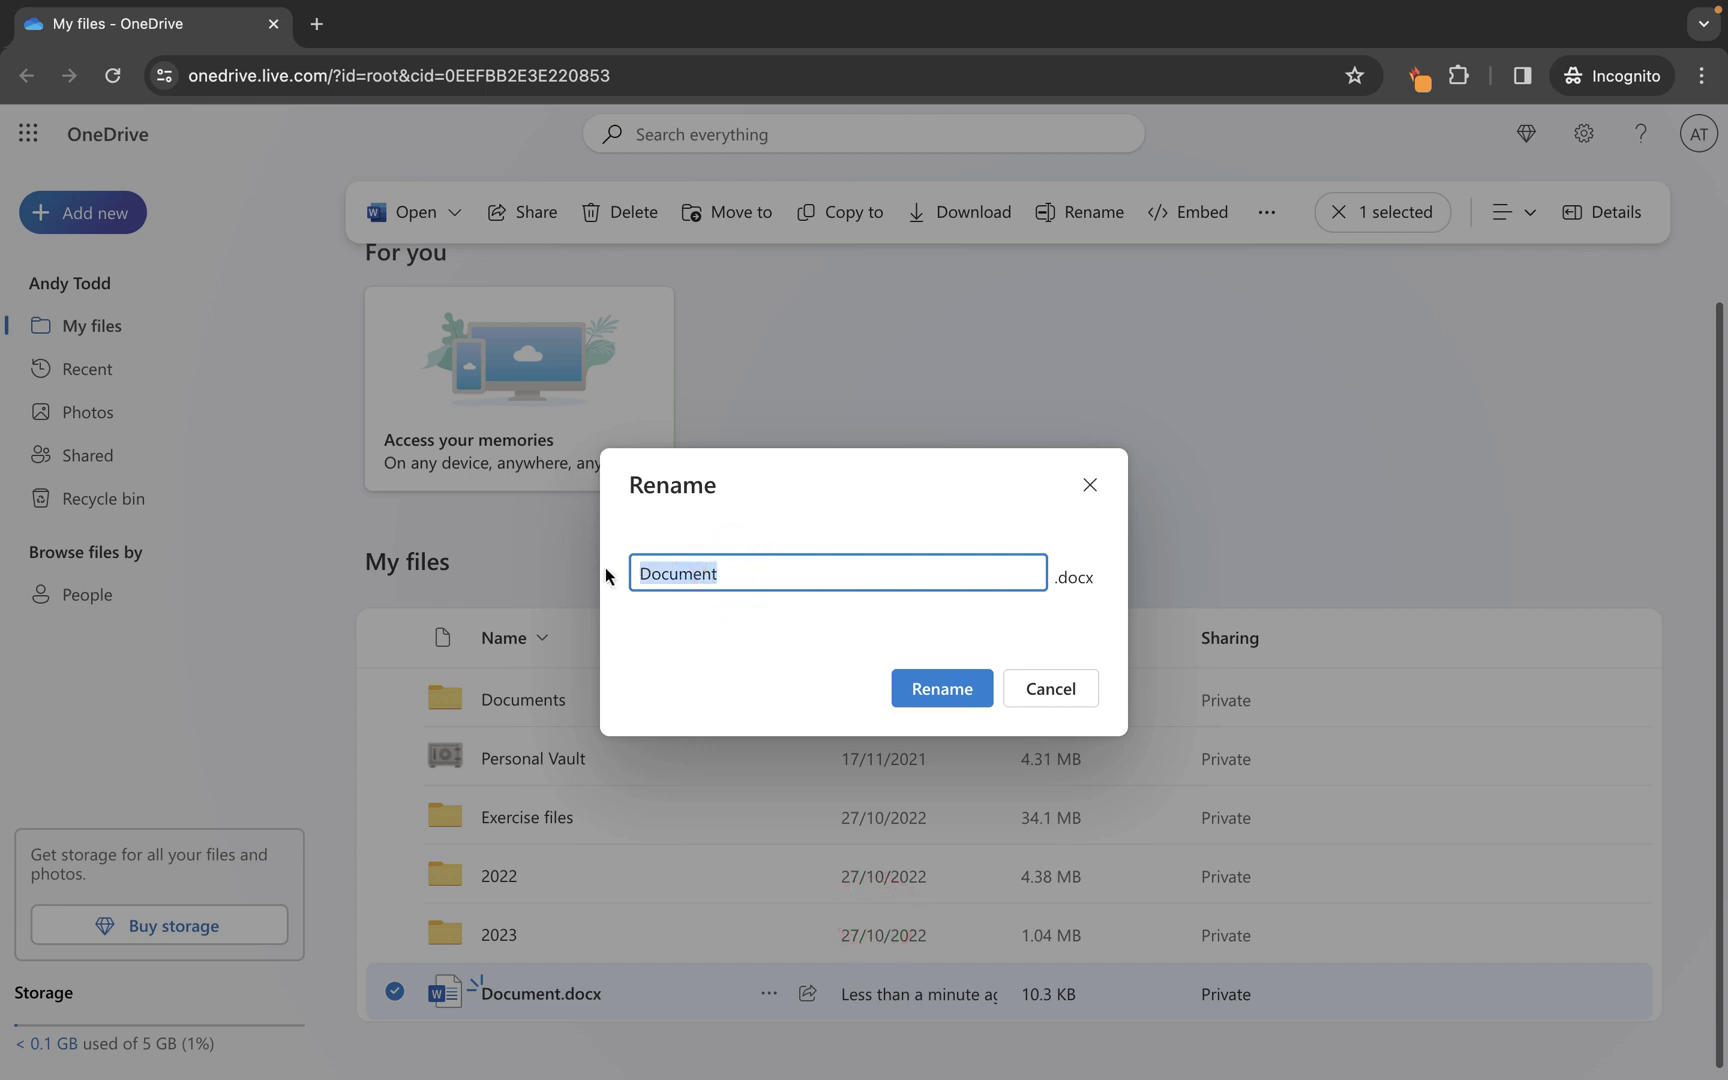
pyautogui.write('Andy CV')
pyautogui.click(930, 684)
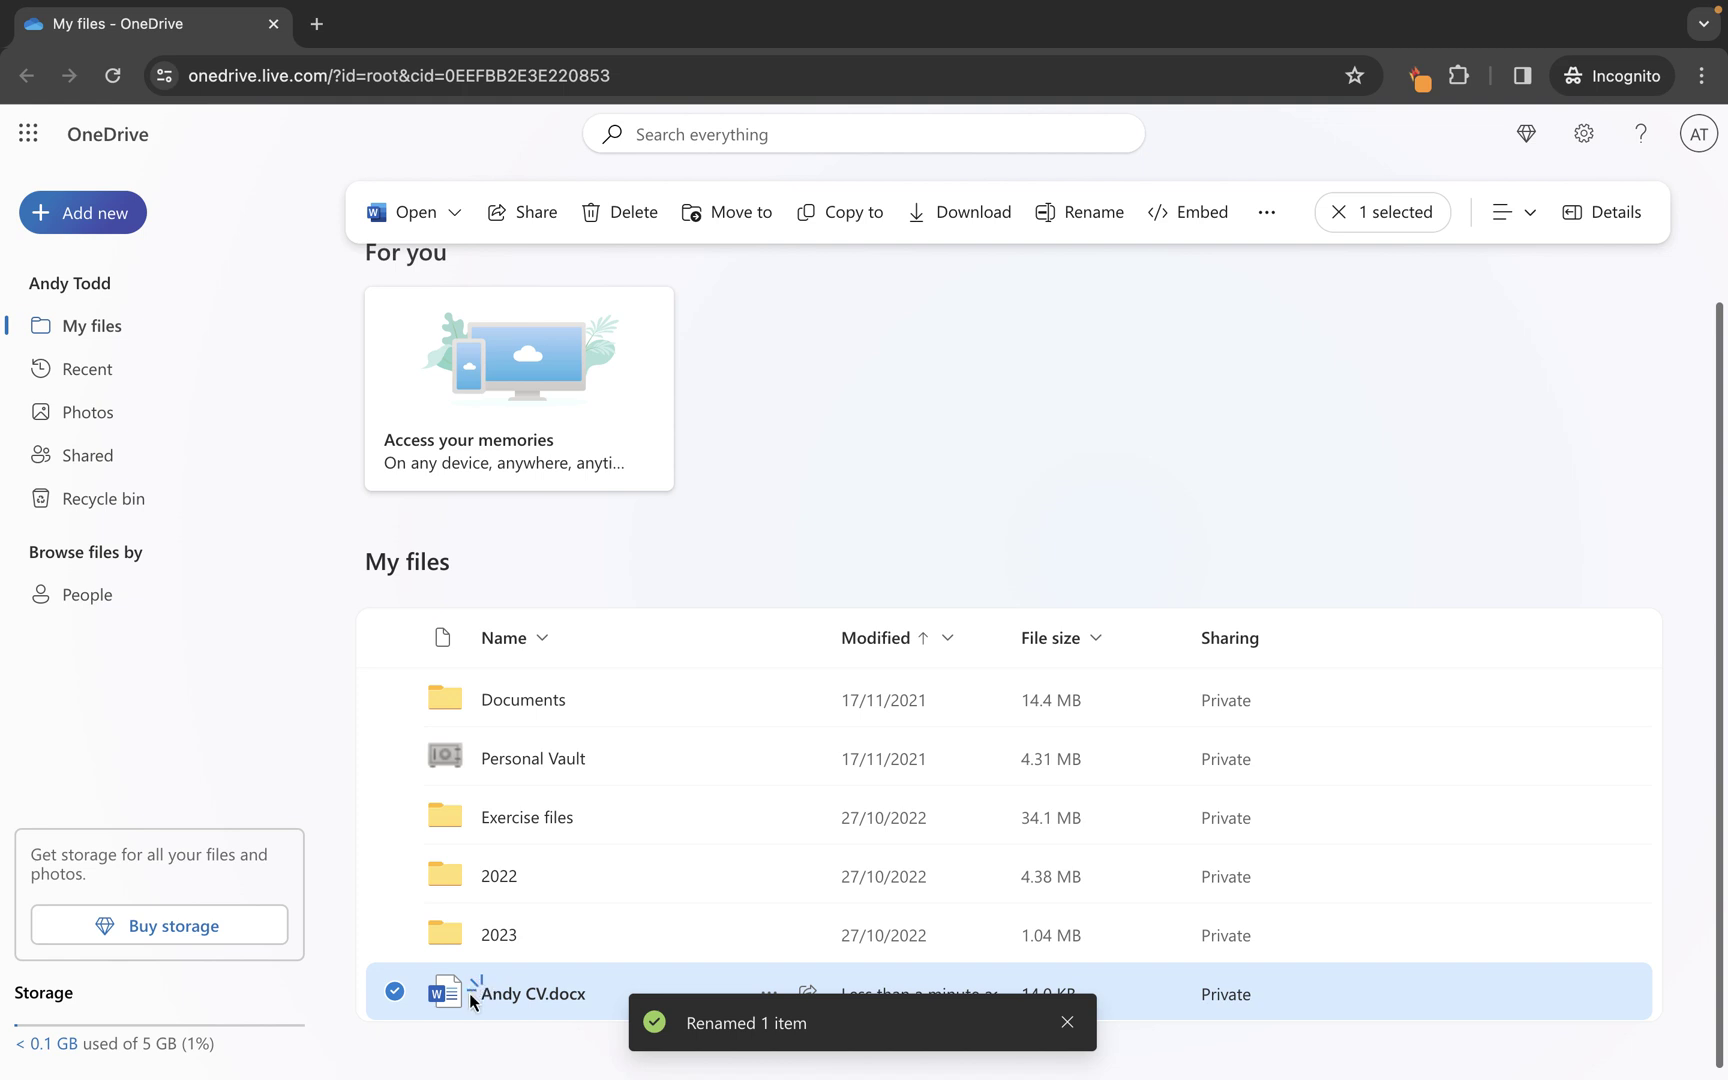
pyautogui.click(1066, 1022)
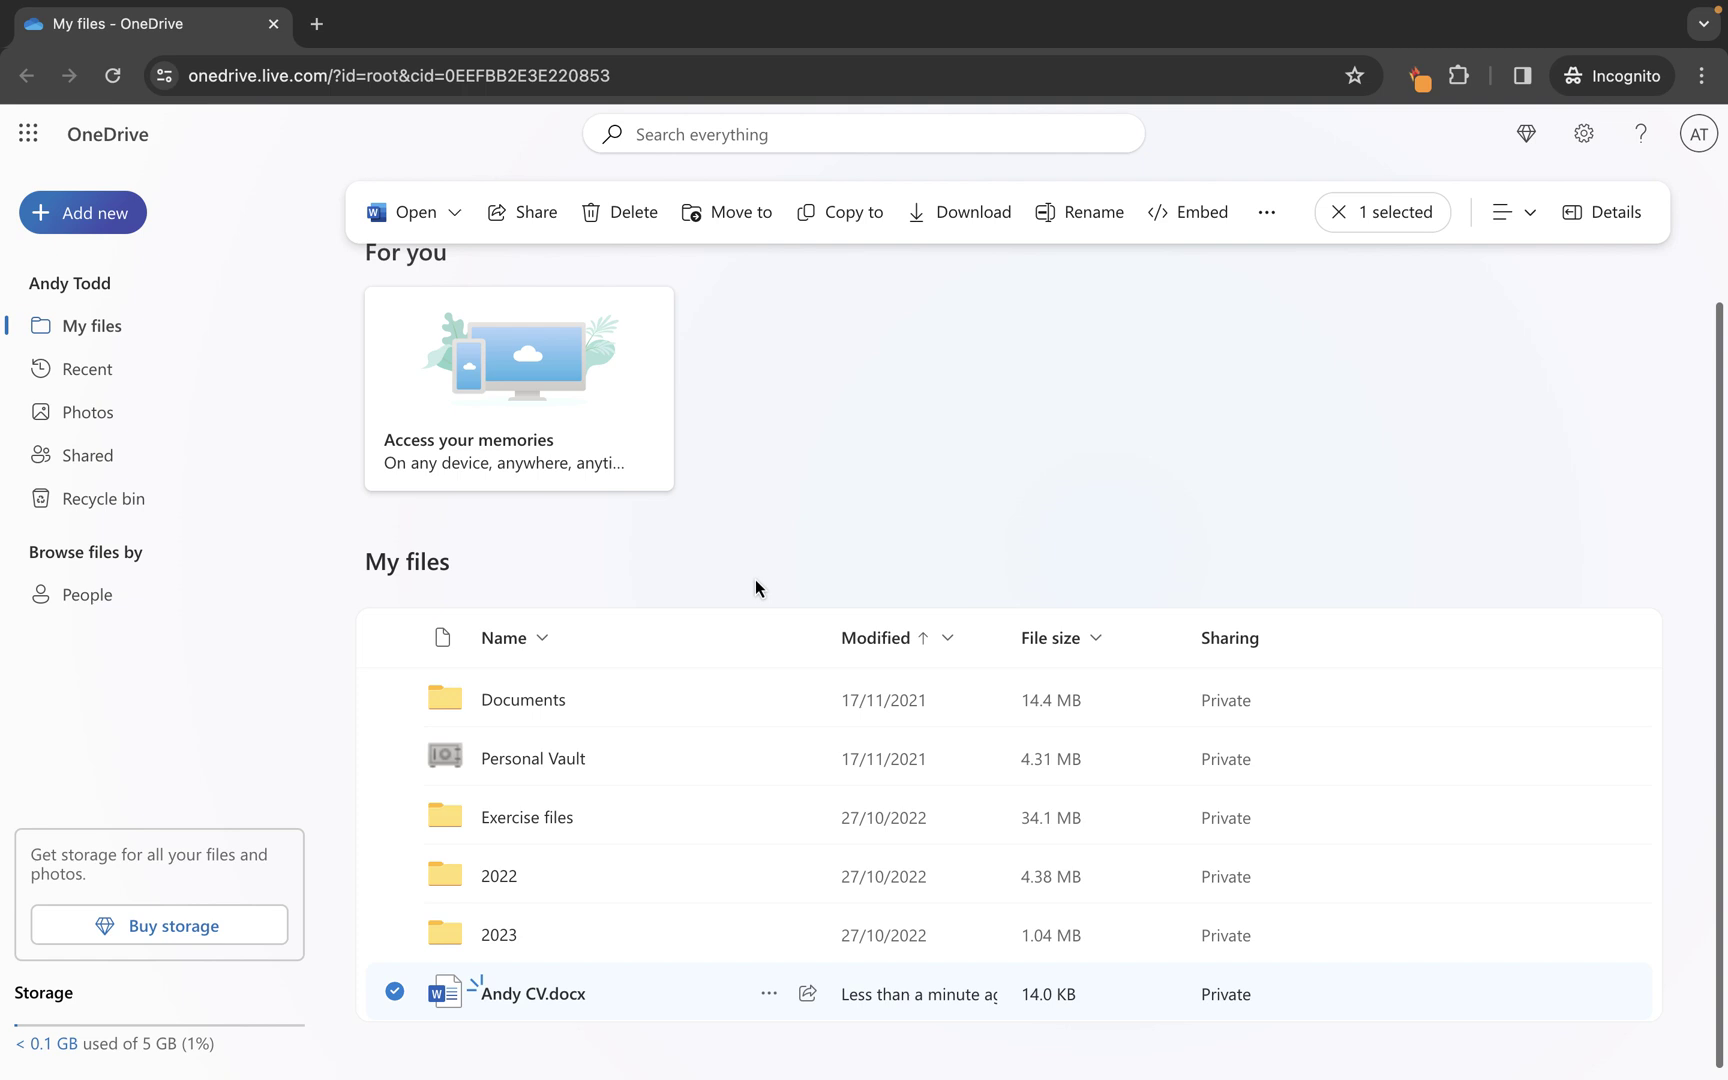
# Start a new blank PowerPoint presentation inside the Documents folder
pyautogui.click(522, 703)
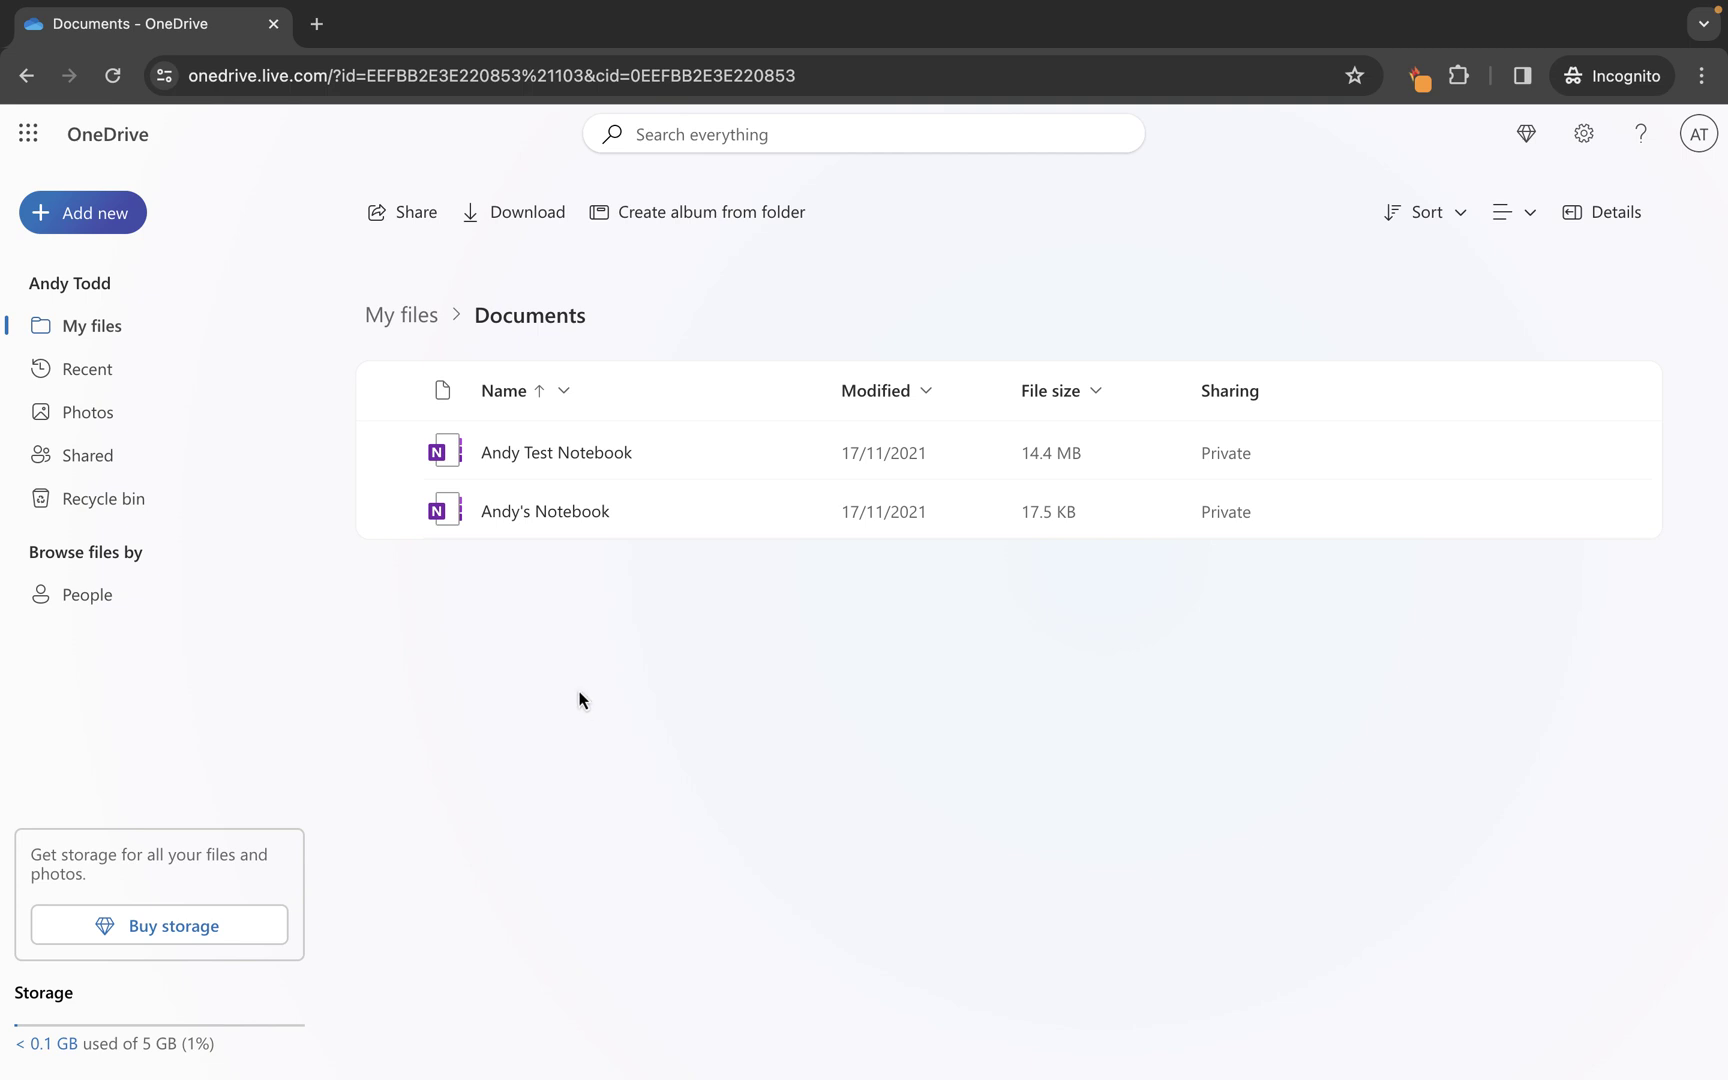
pyautogui.click(112, 212)
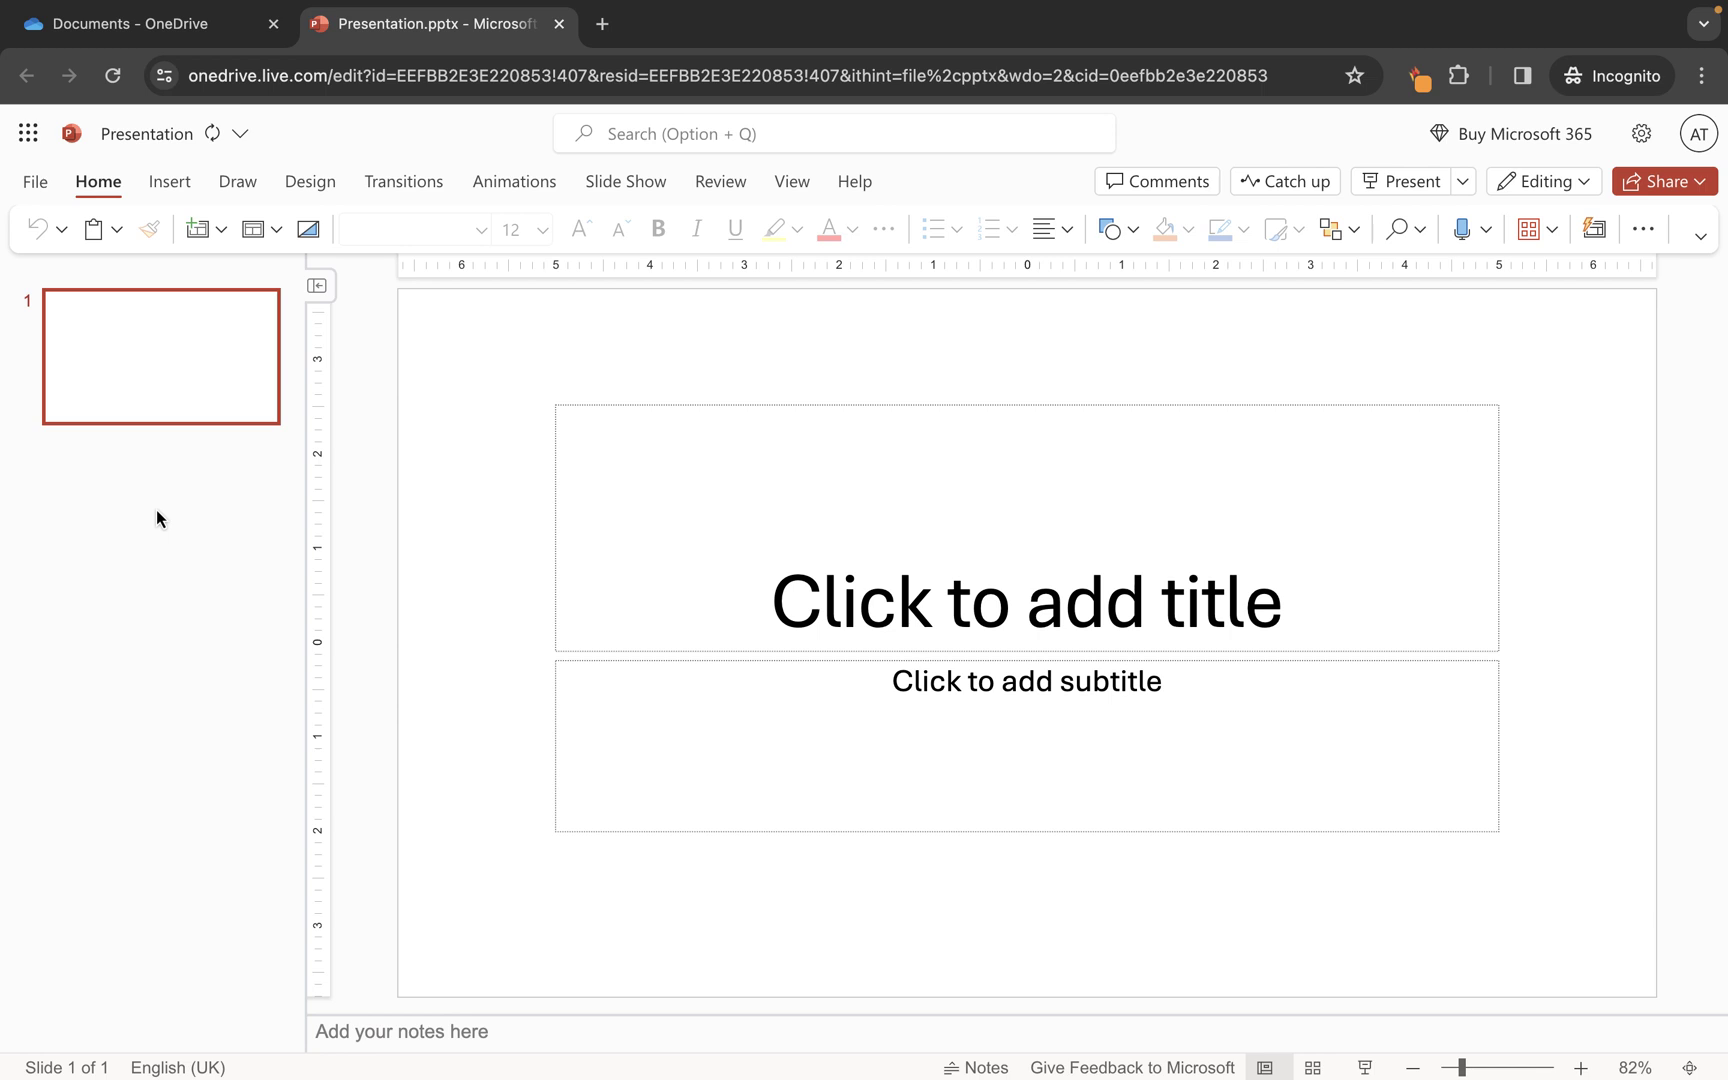
# Apply the grey title-block Designer layout with muted side panels to the title slide
pyautogui.click(312, 185)
pyautogui.scroll(-5, 1459, 481)
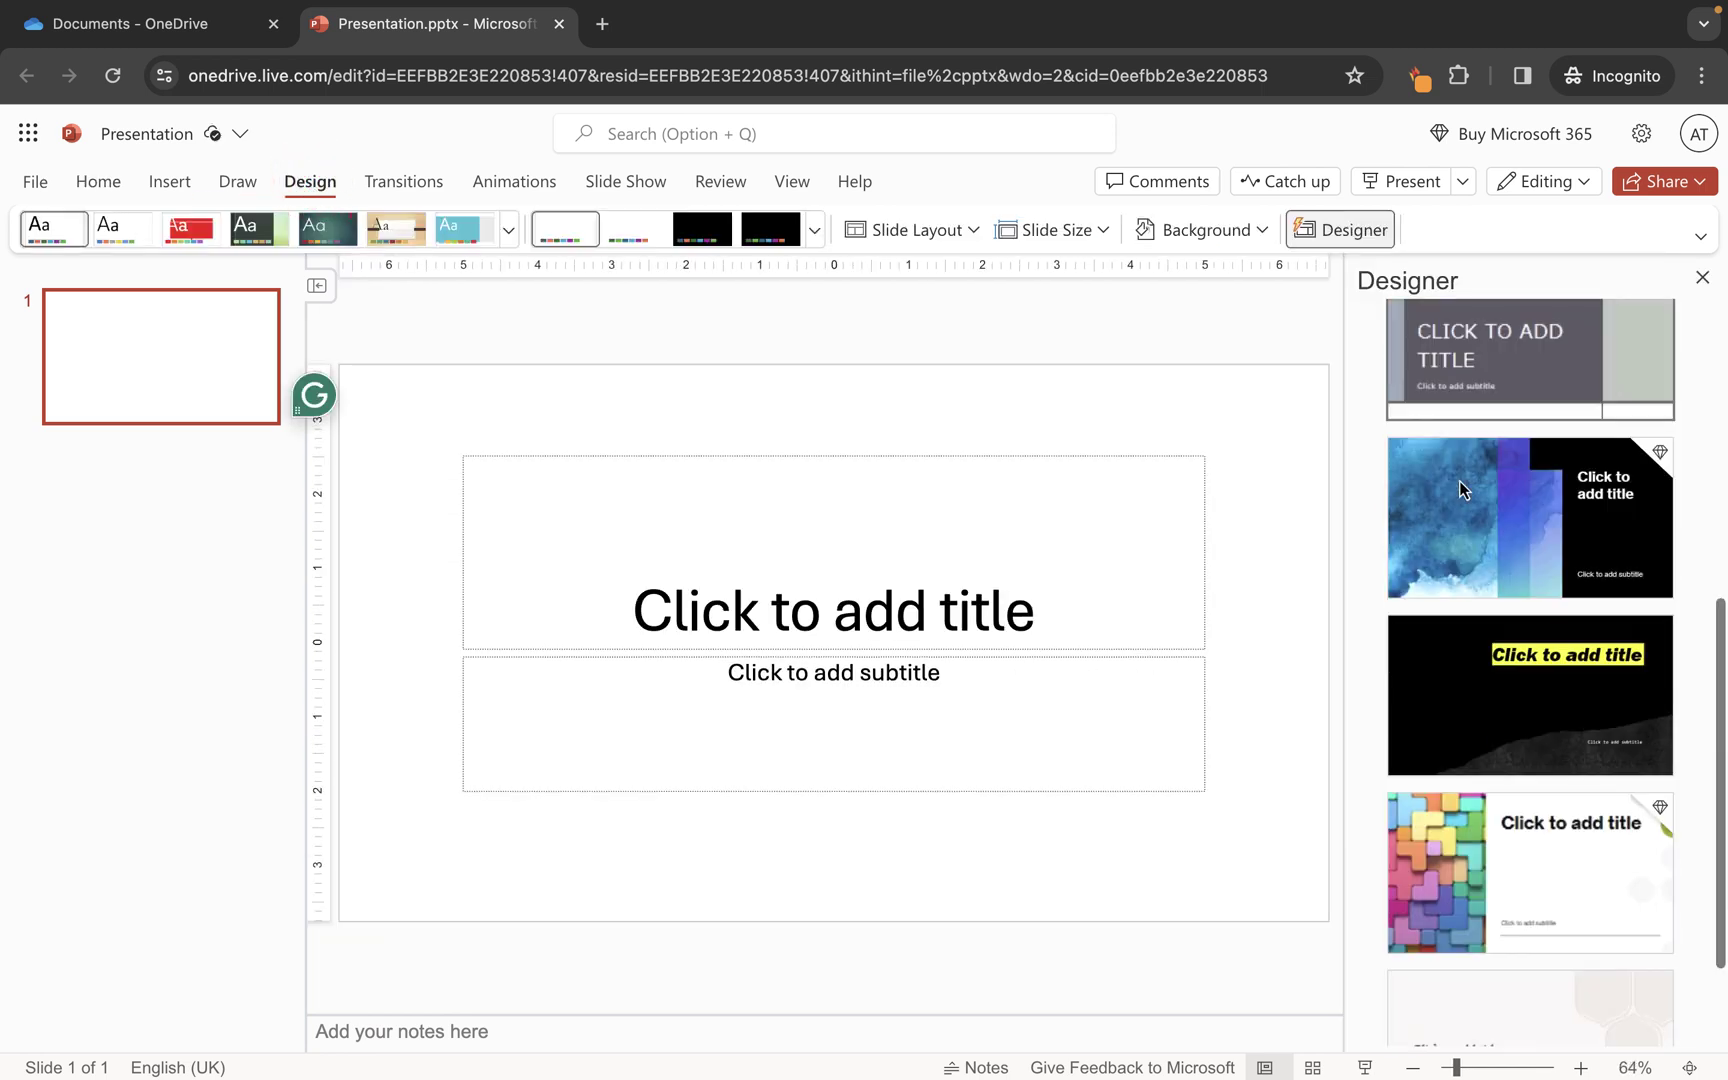
pyautogui.scroll(-2, 1457, 545)
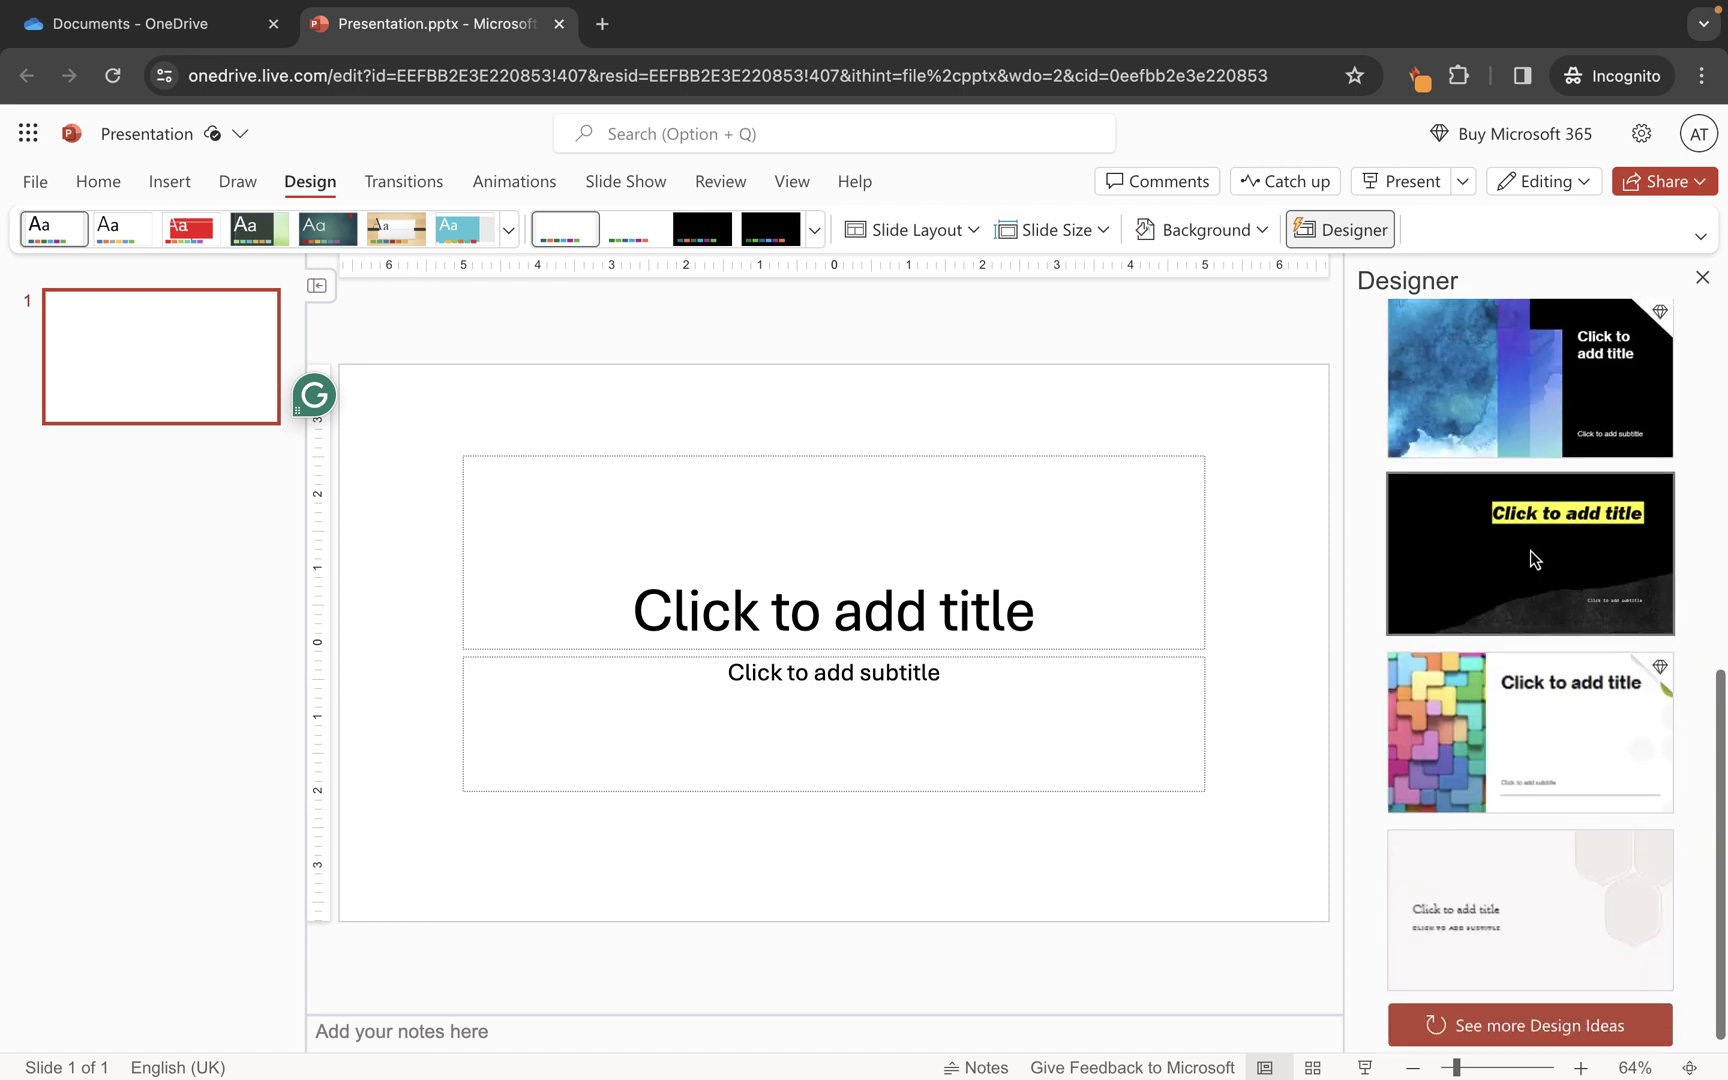
pyautogui.scroll(2, 1530, 549)
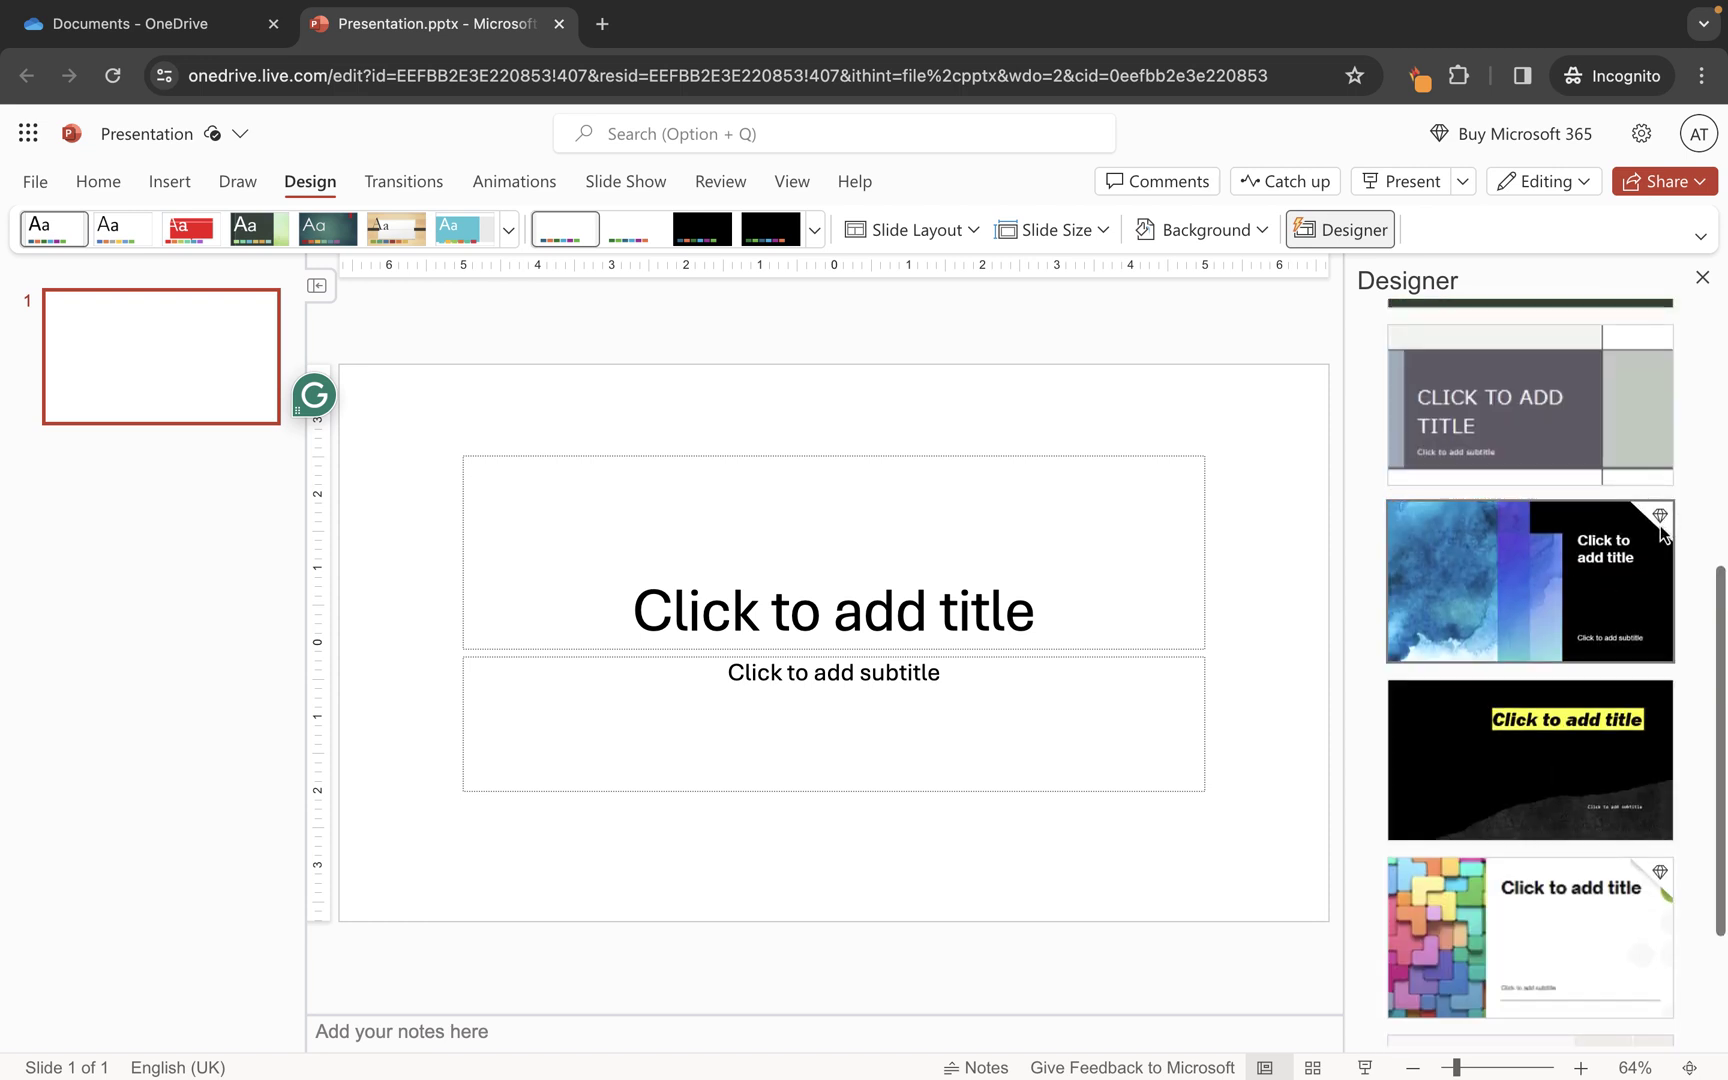
pyautogui.scroll(3, 1656, 518)
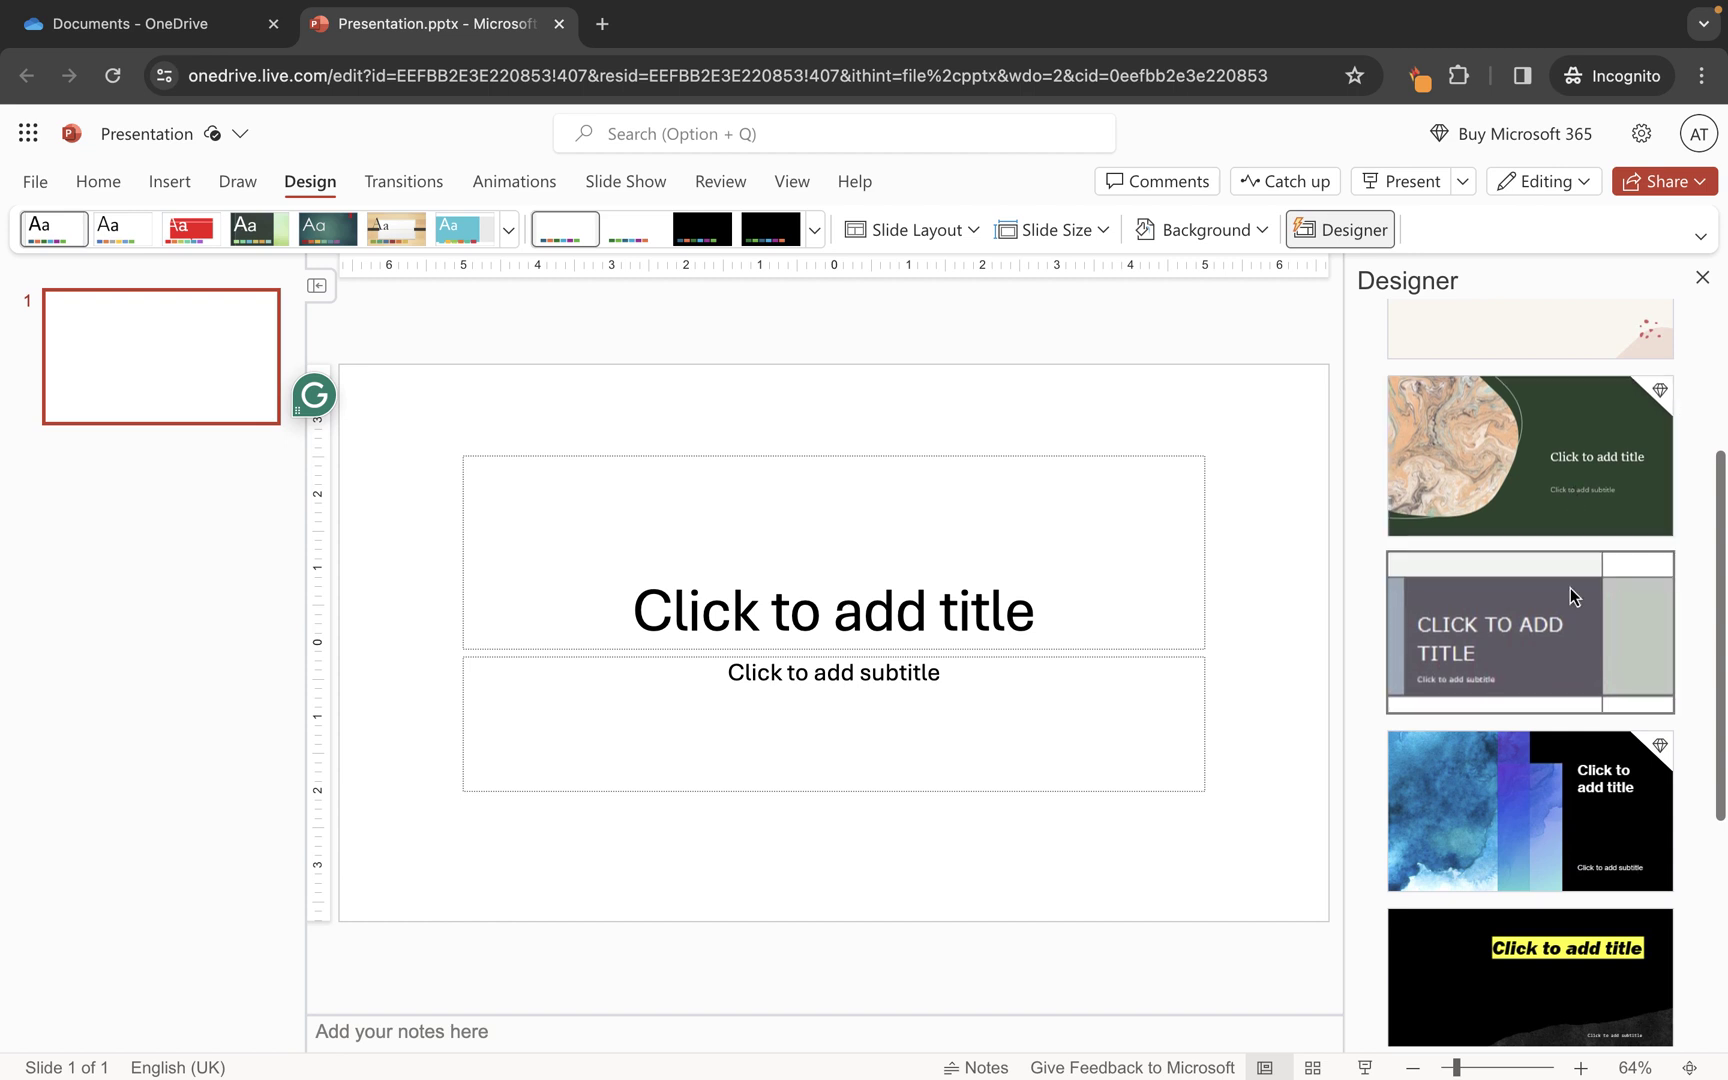
pyautogui.click(1565, 640)
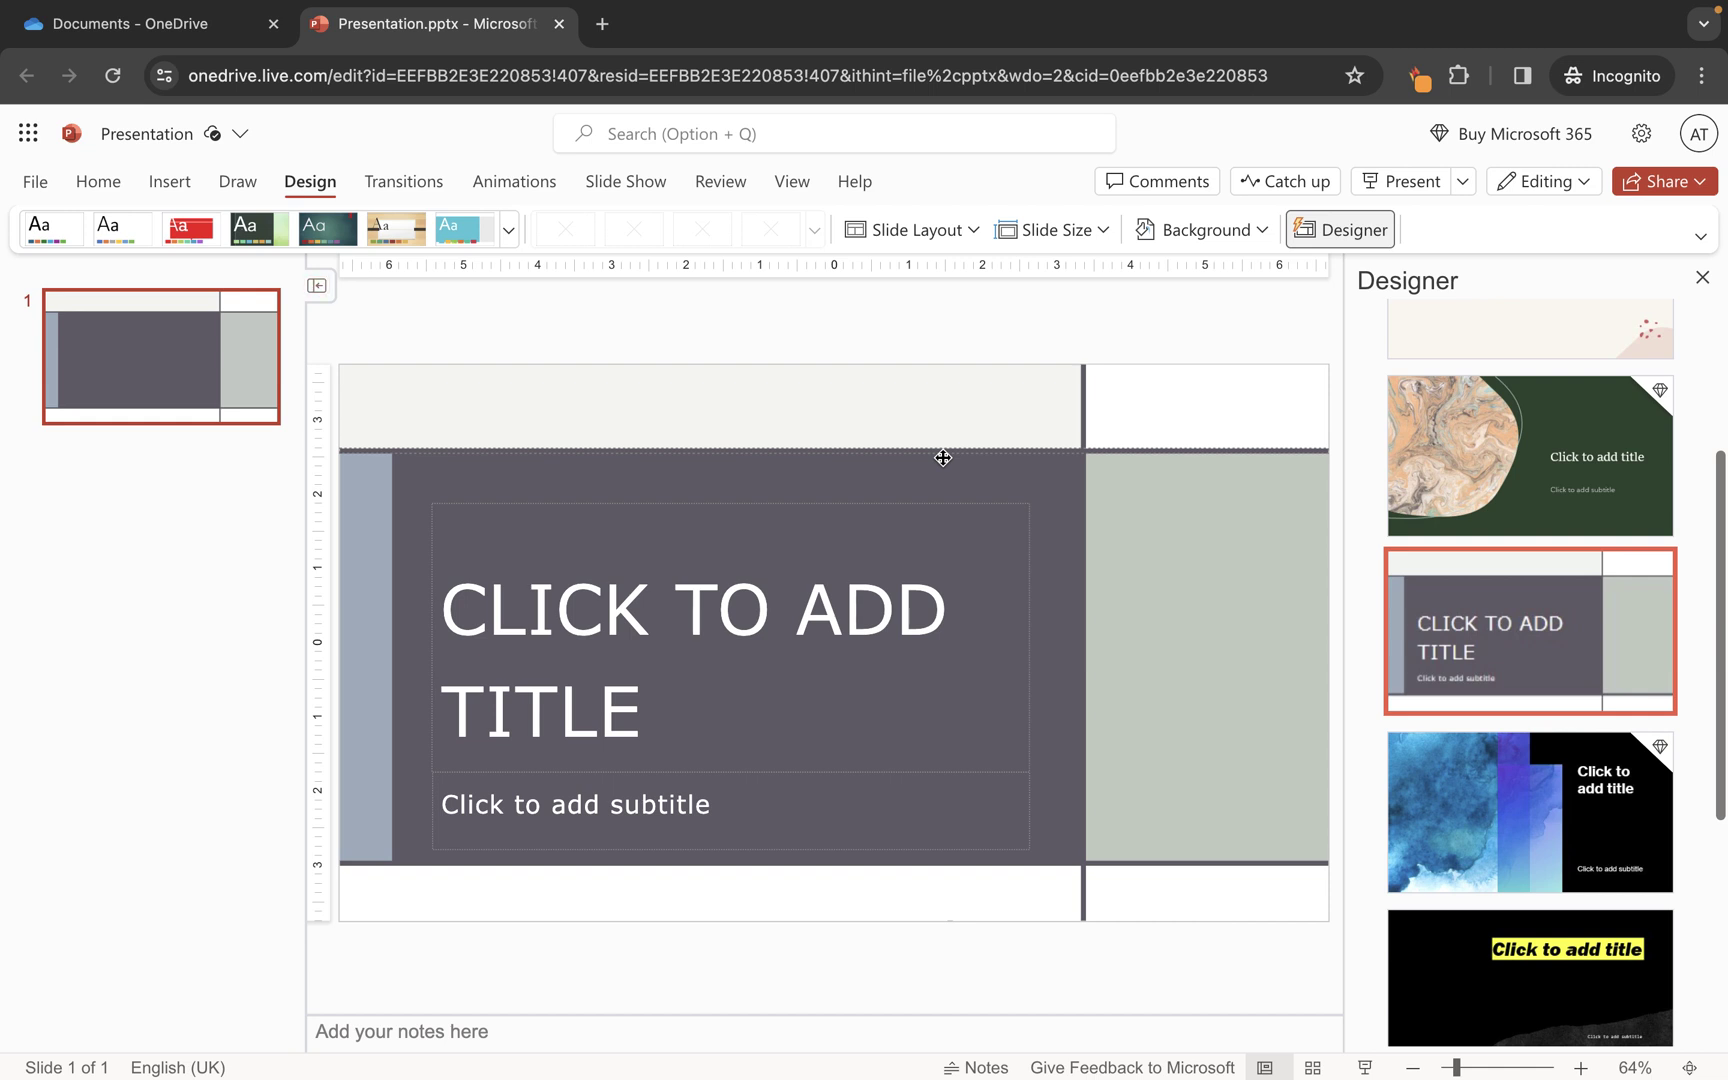
# Rename the presentation to 'Business Promo 2024'
pyautogui.click(172, 147)
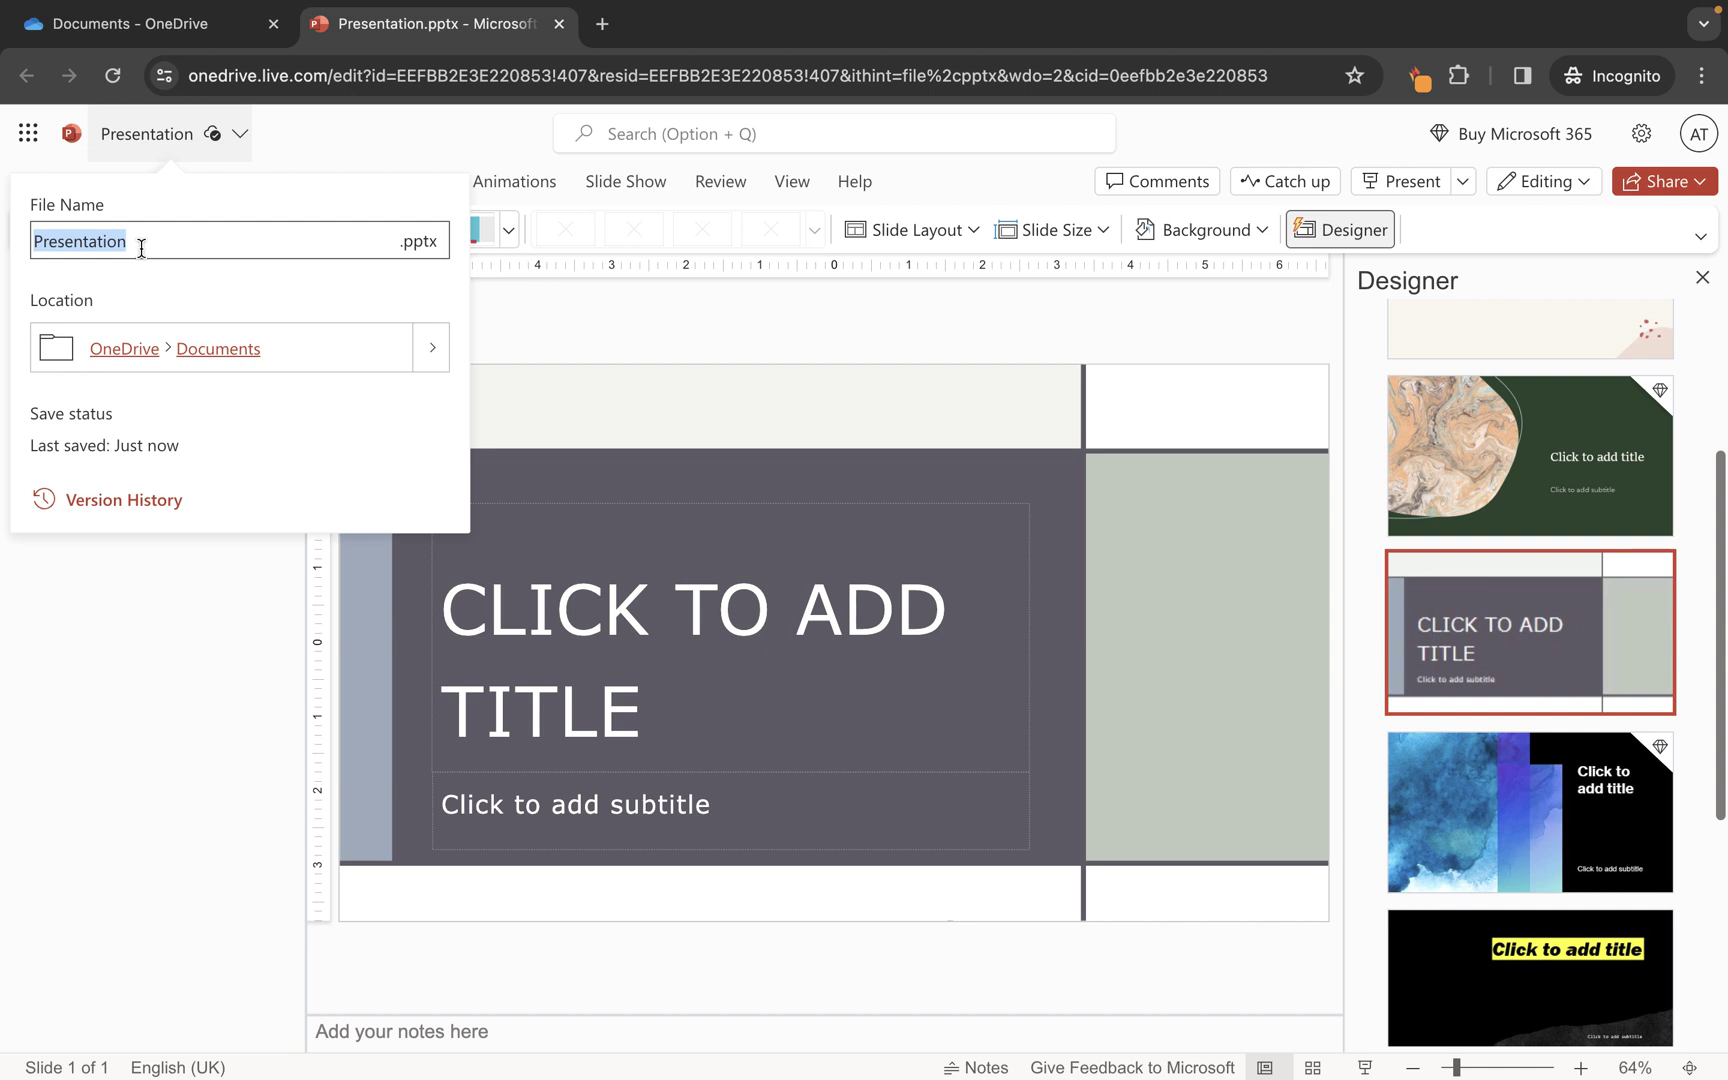
pyautogui.write('Business Promp')
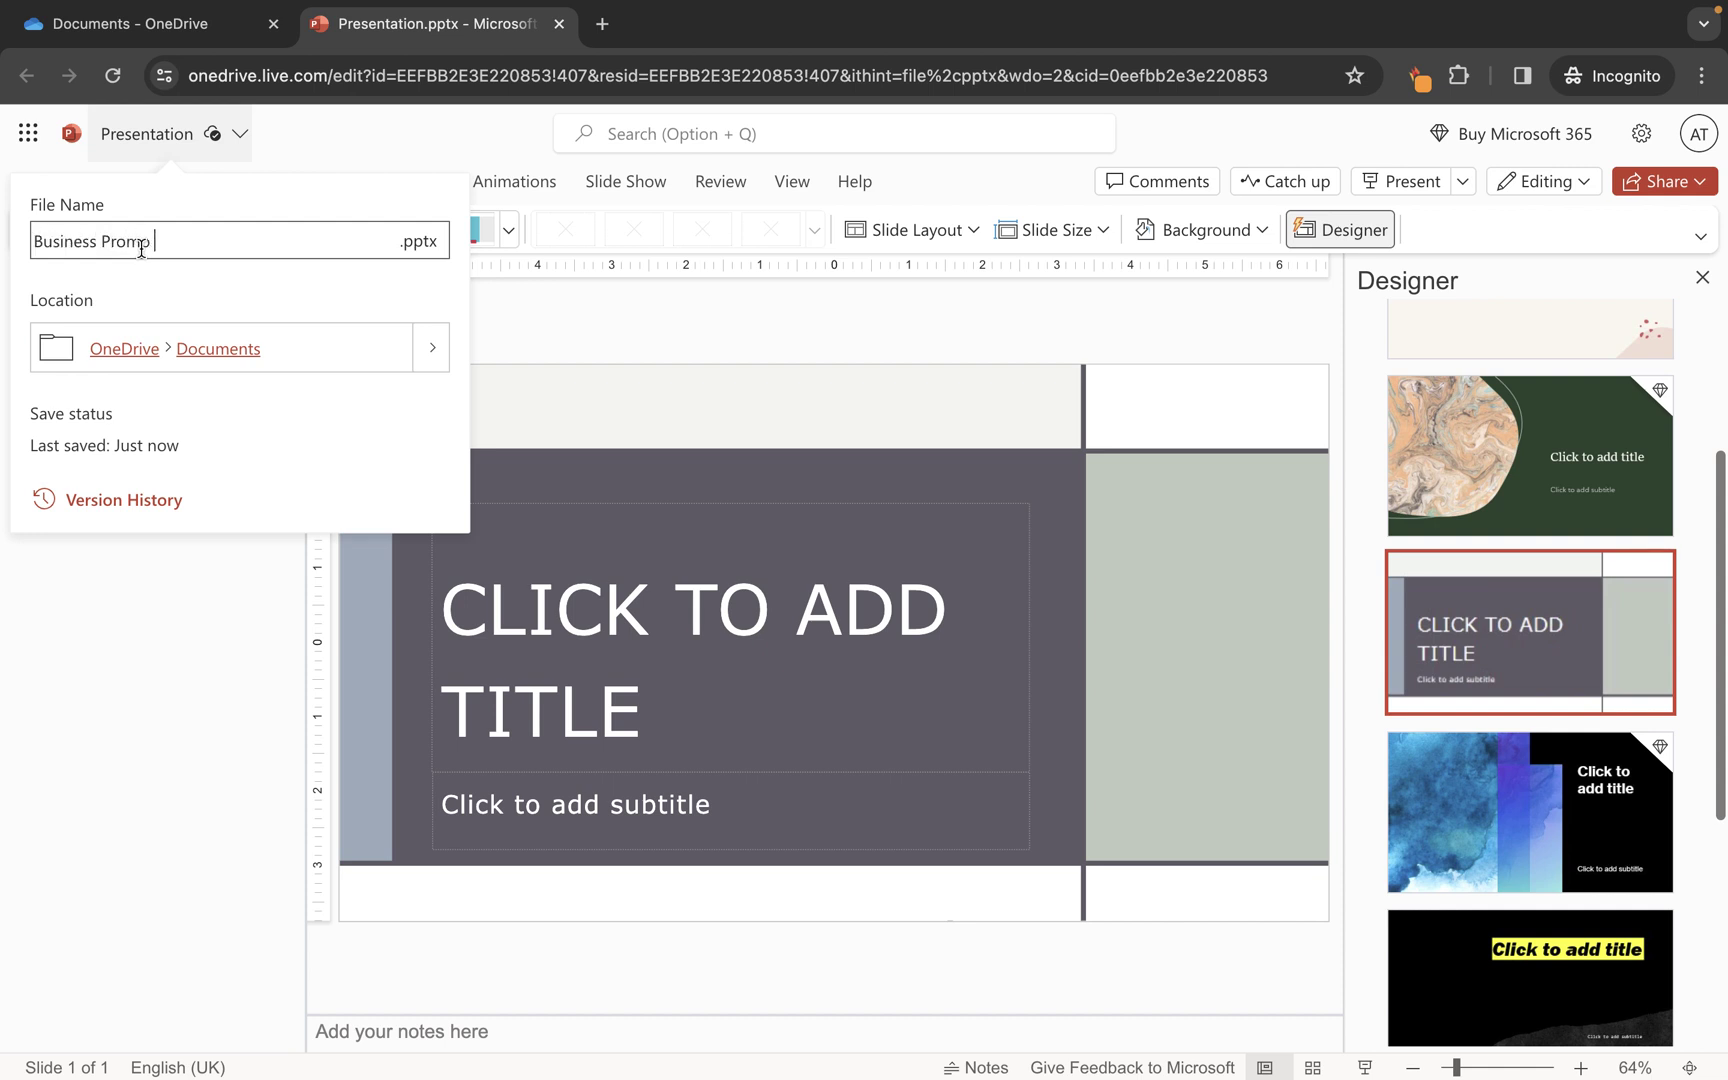
pyautogui.write(' 2024')
pyautogui.click(192, 574)
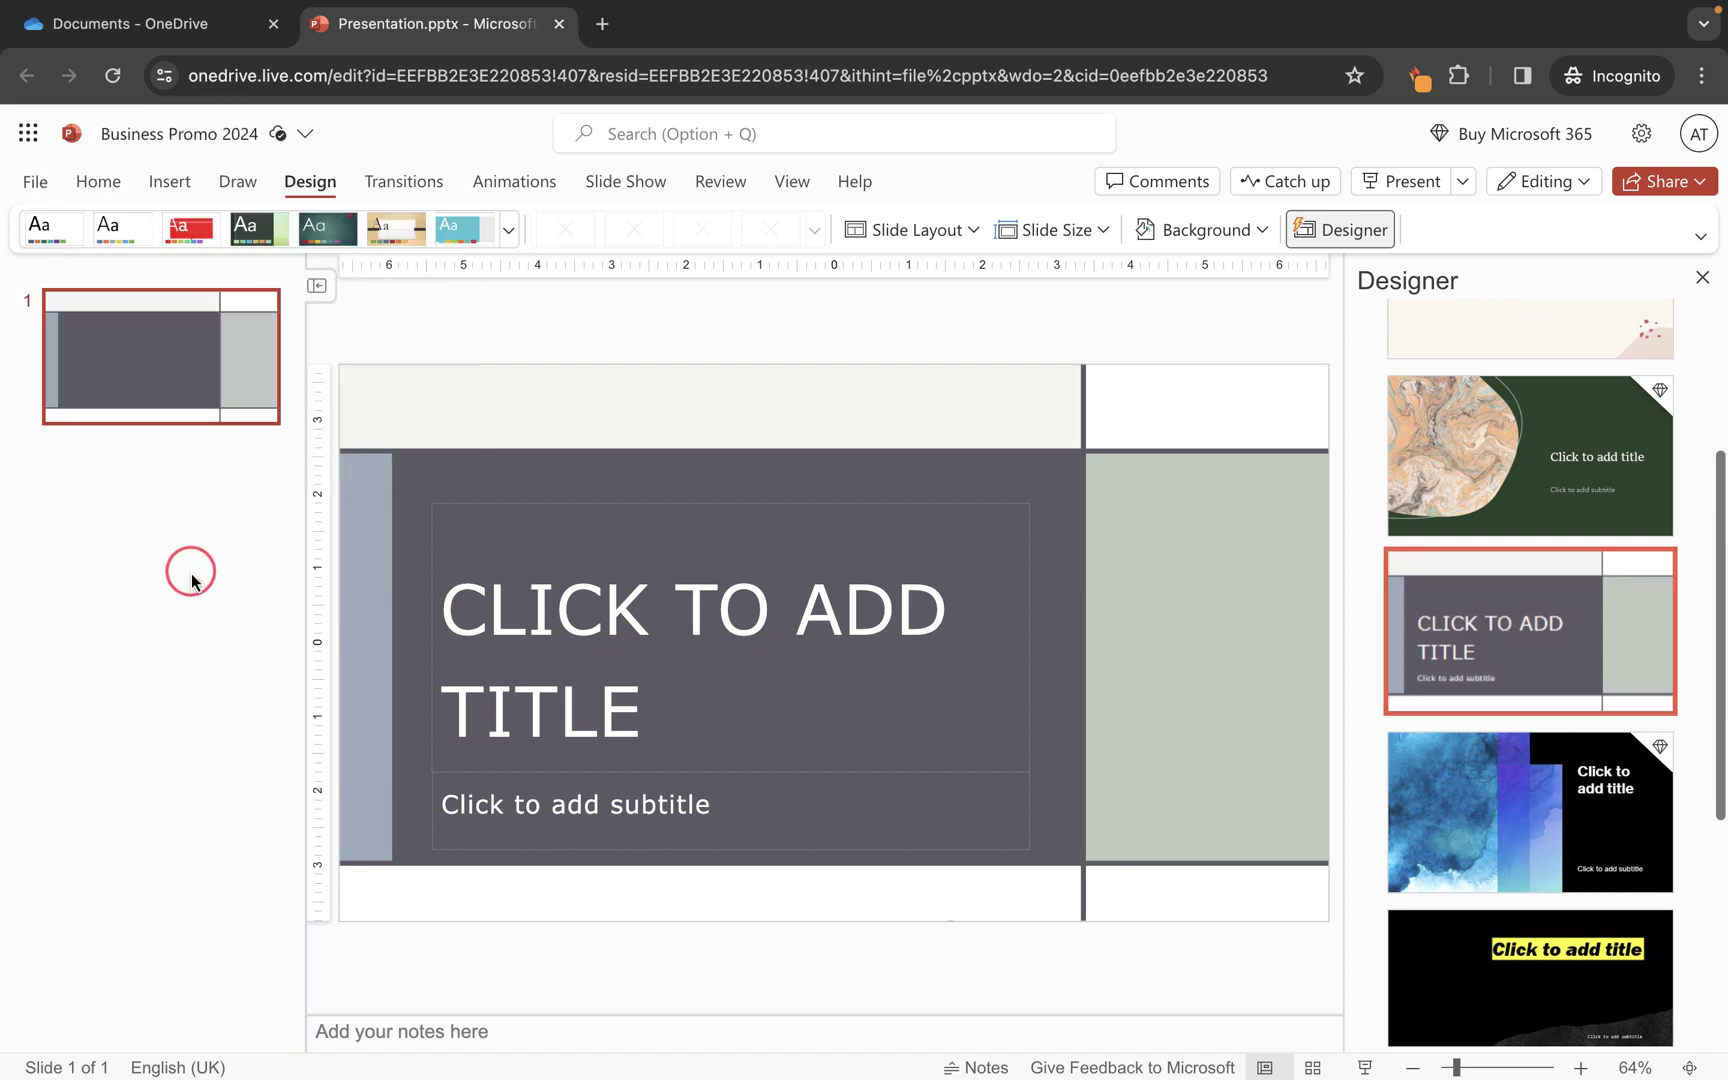
# Close the presentation and reopen Documents, which now lists Business Promo 2024.pptx
pyautogui.click(559, 24)
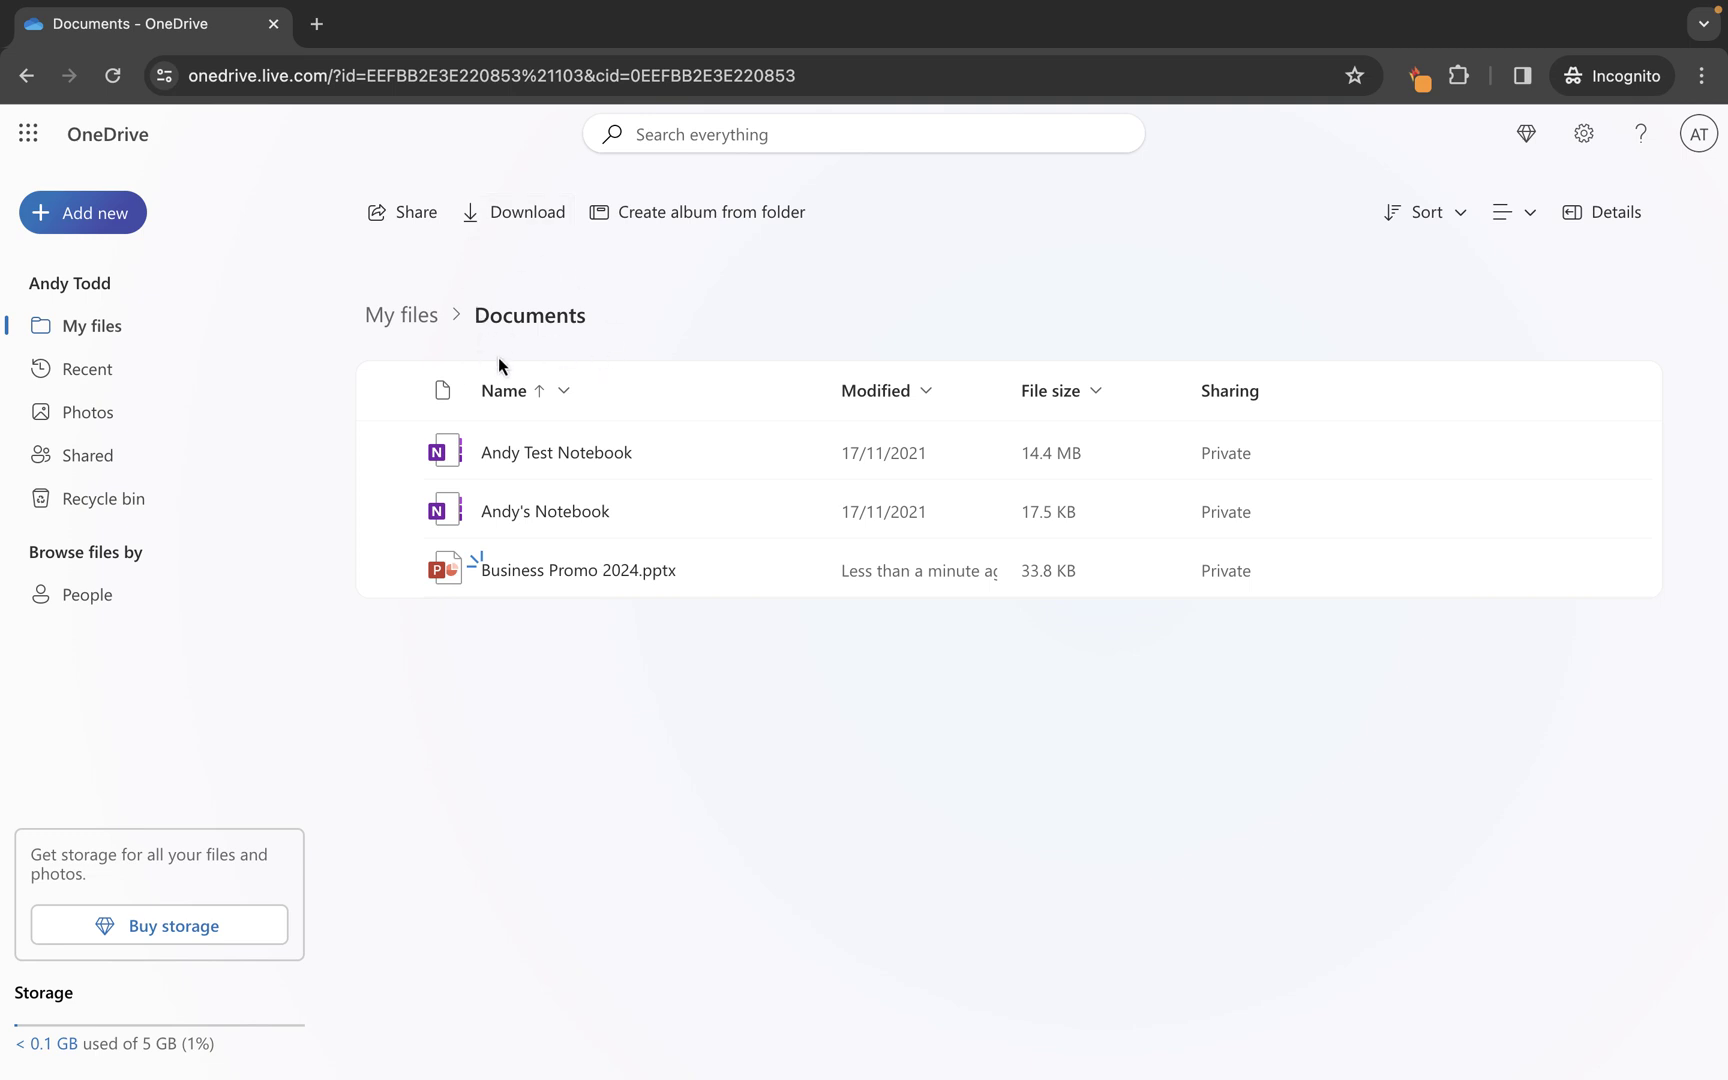
pyautogui.click(400, 318)
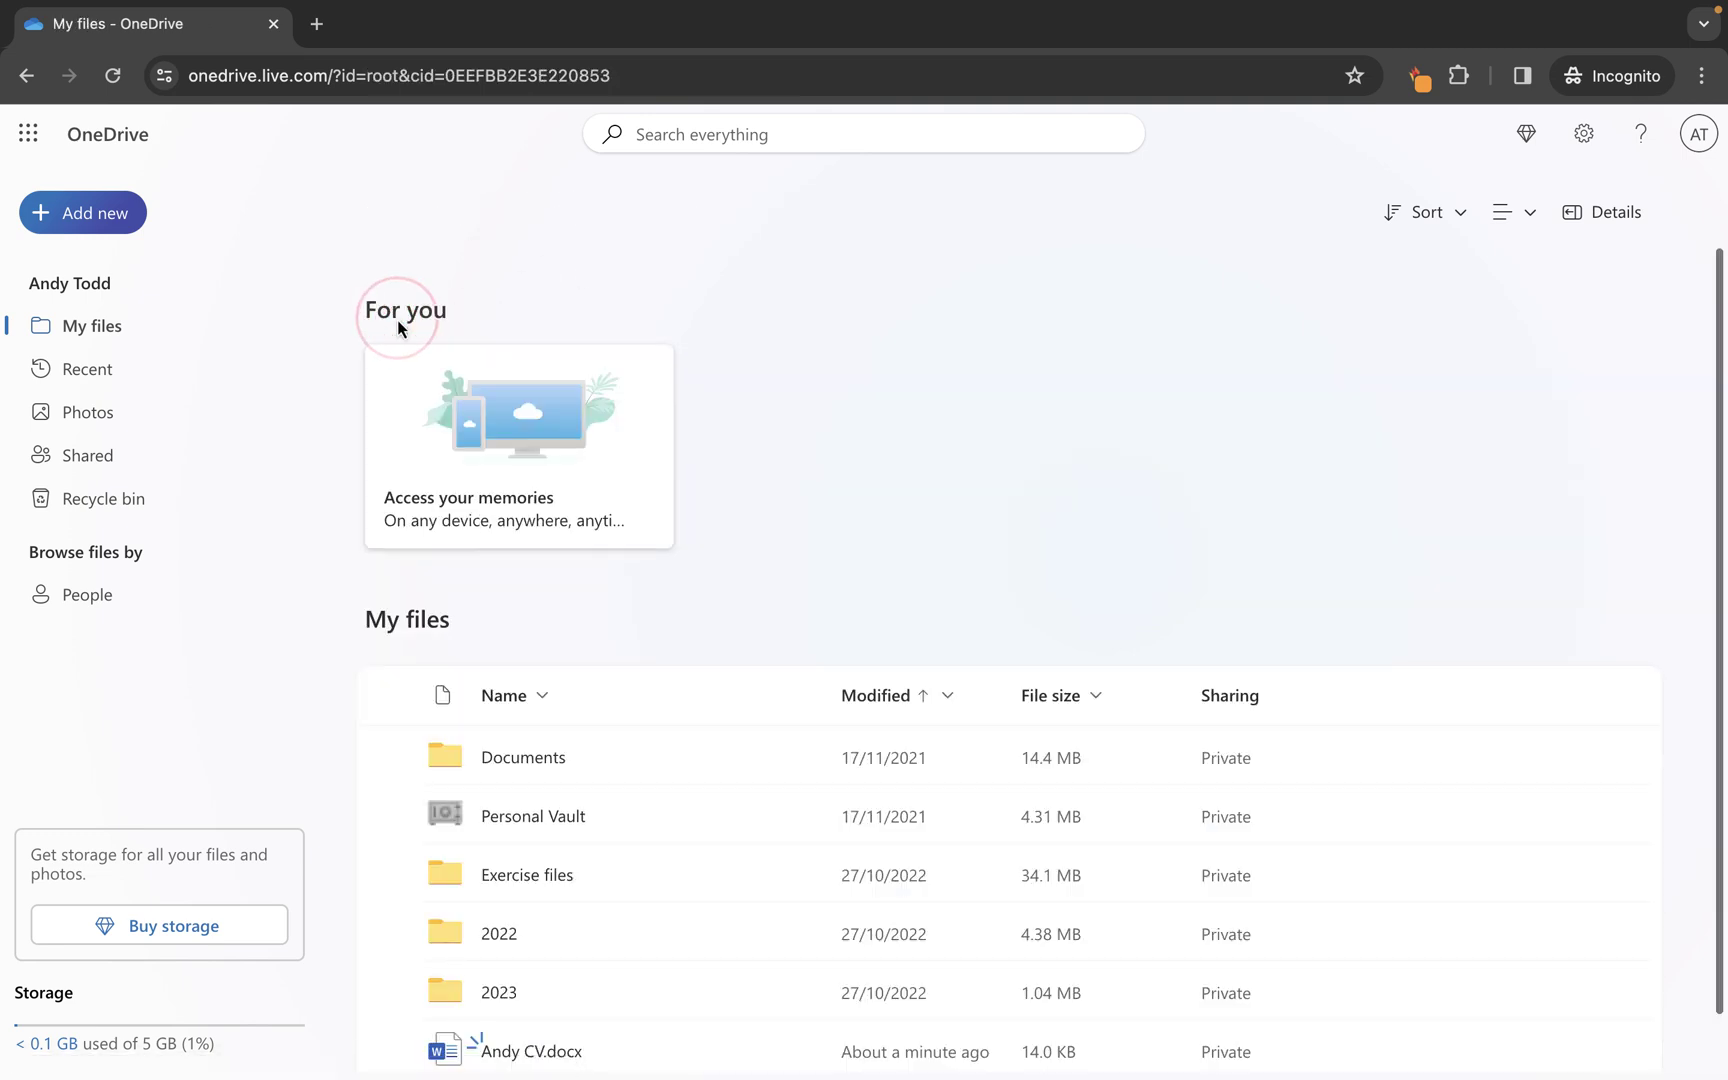
pyautogui.click(86, 218)
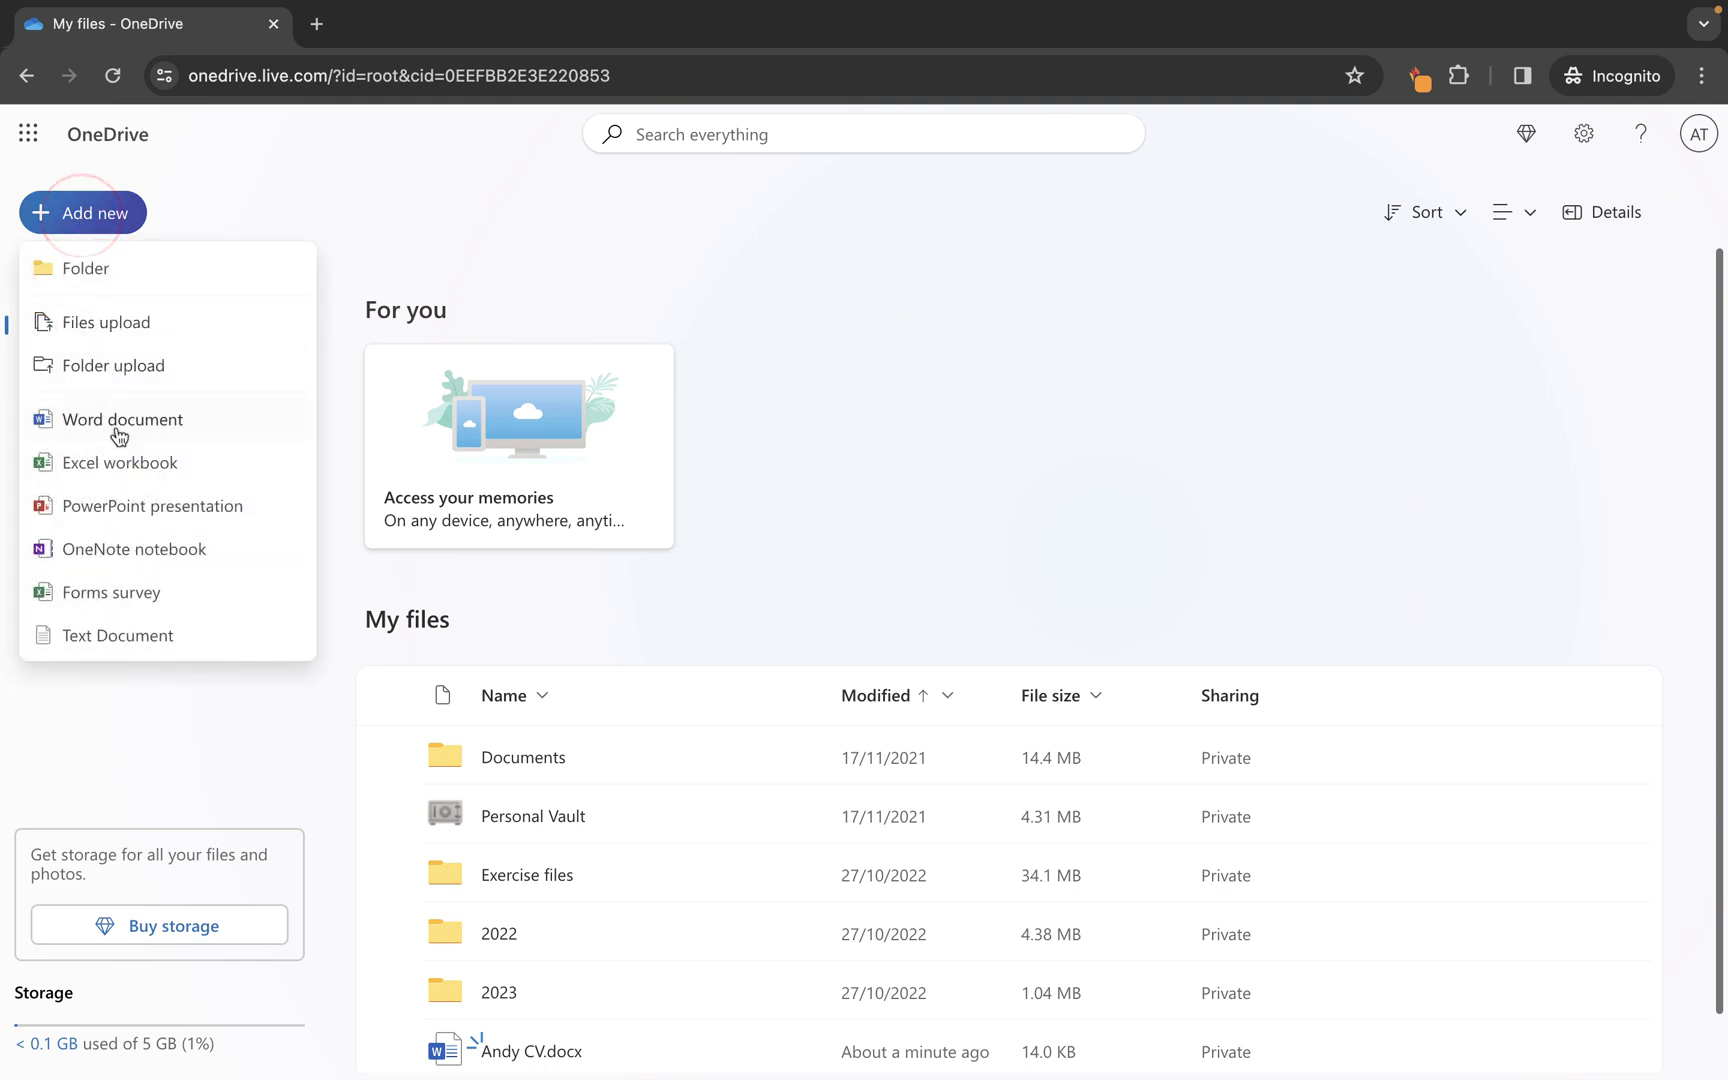
pyautogui.click(828, 381)
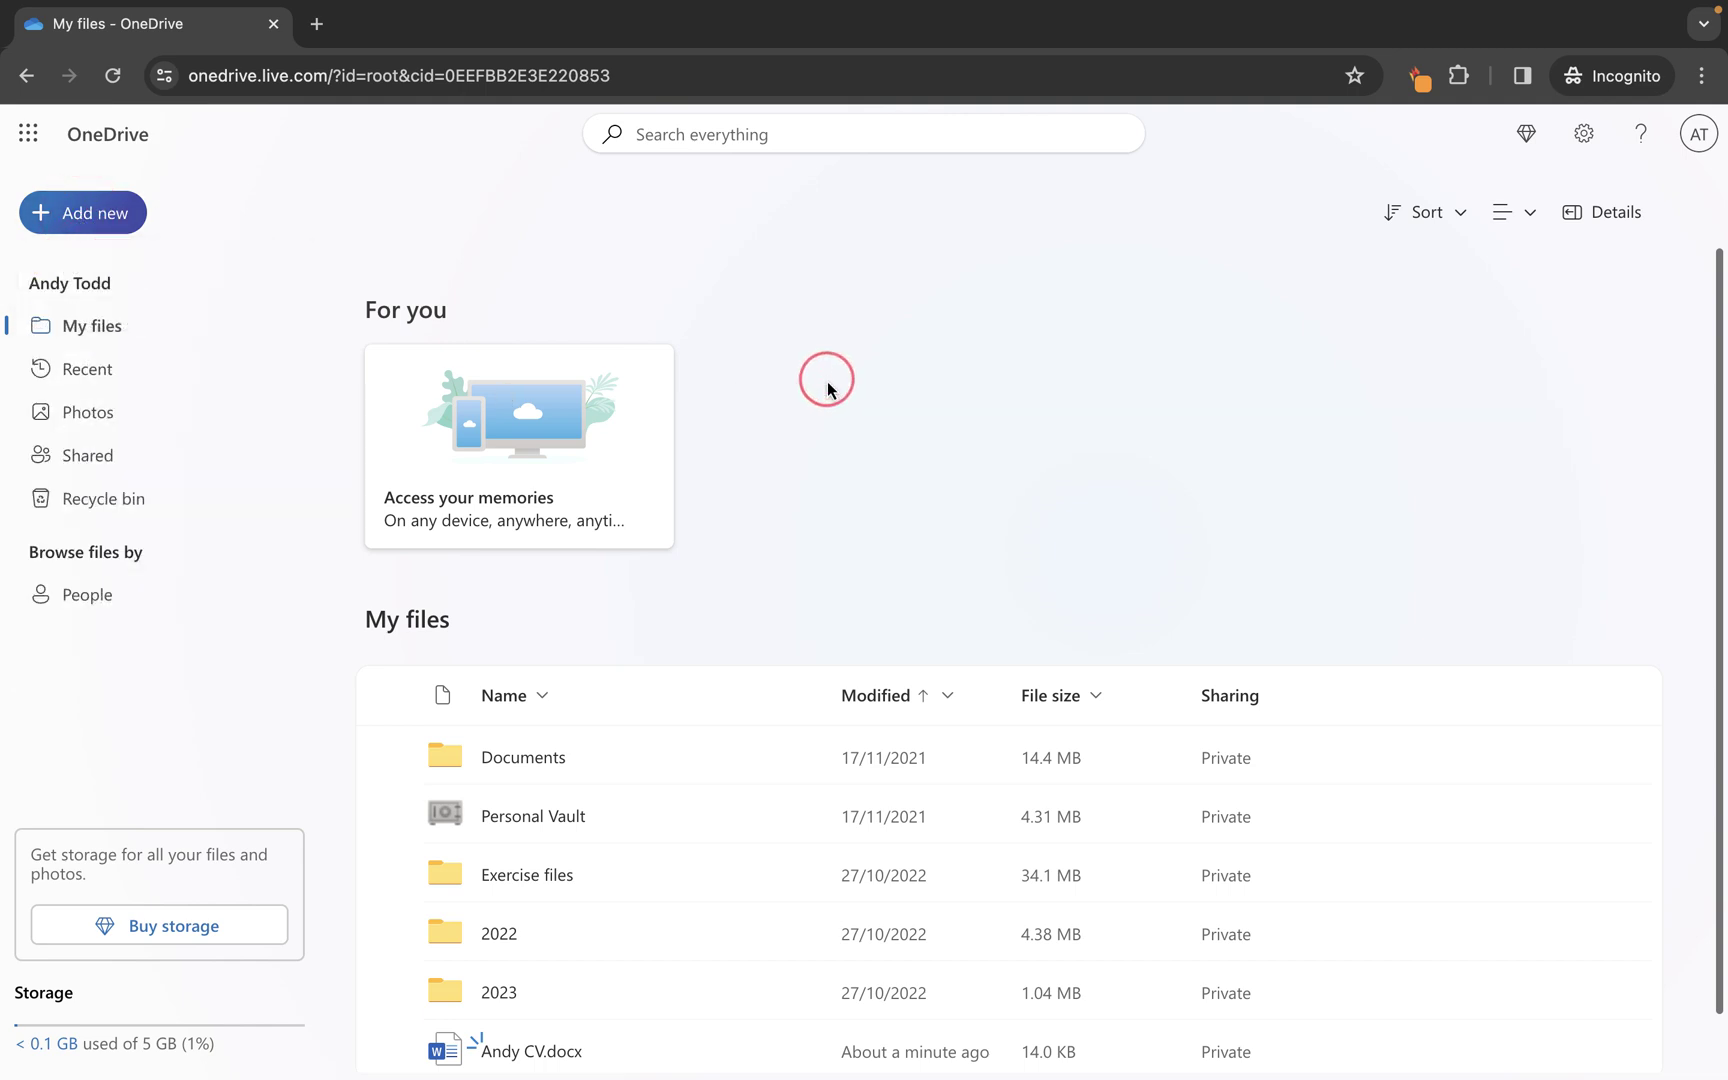
pyautogui.scroll(-1, 828, 381)
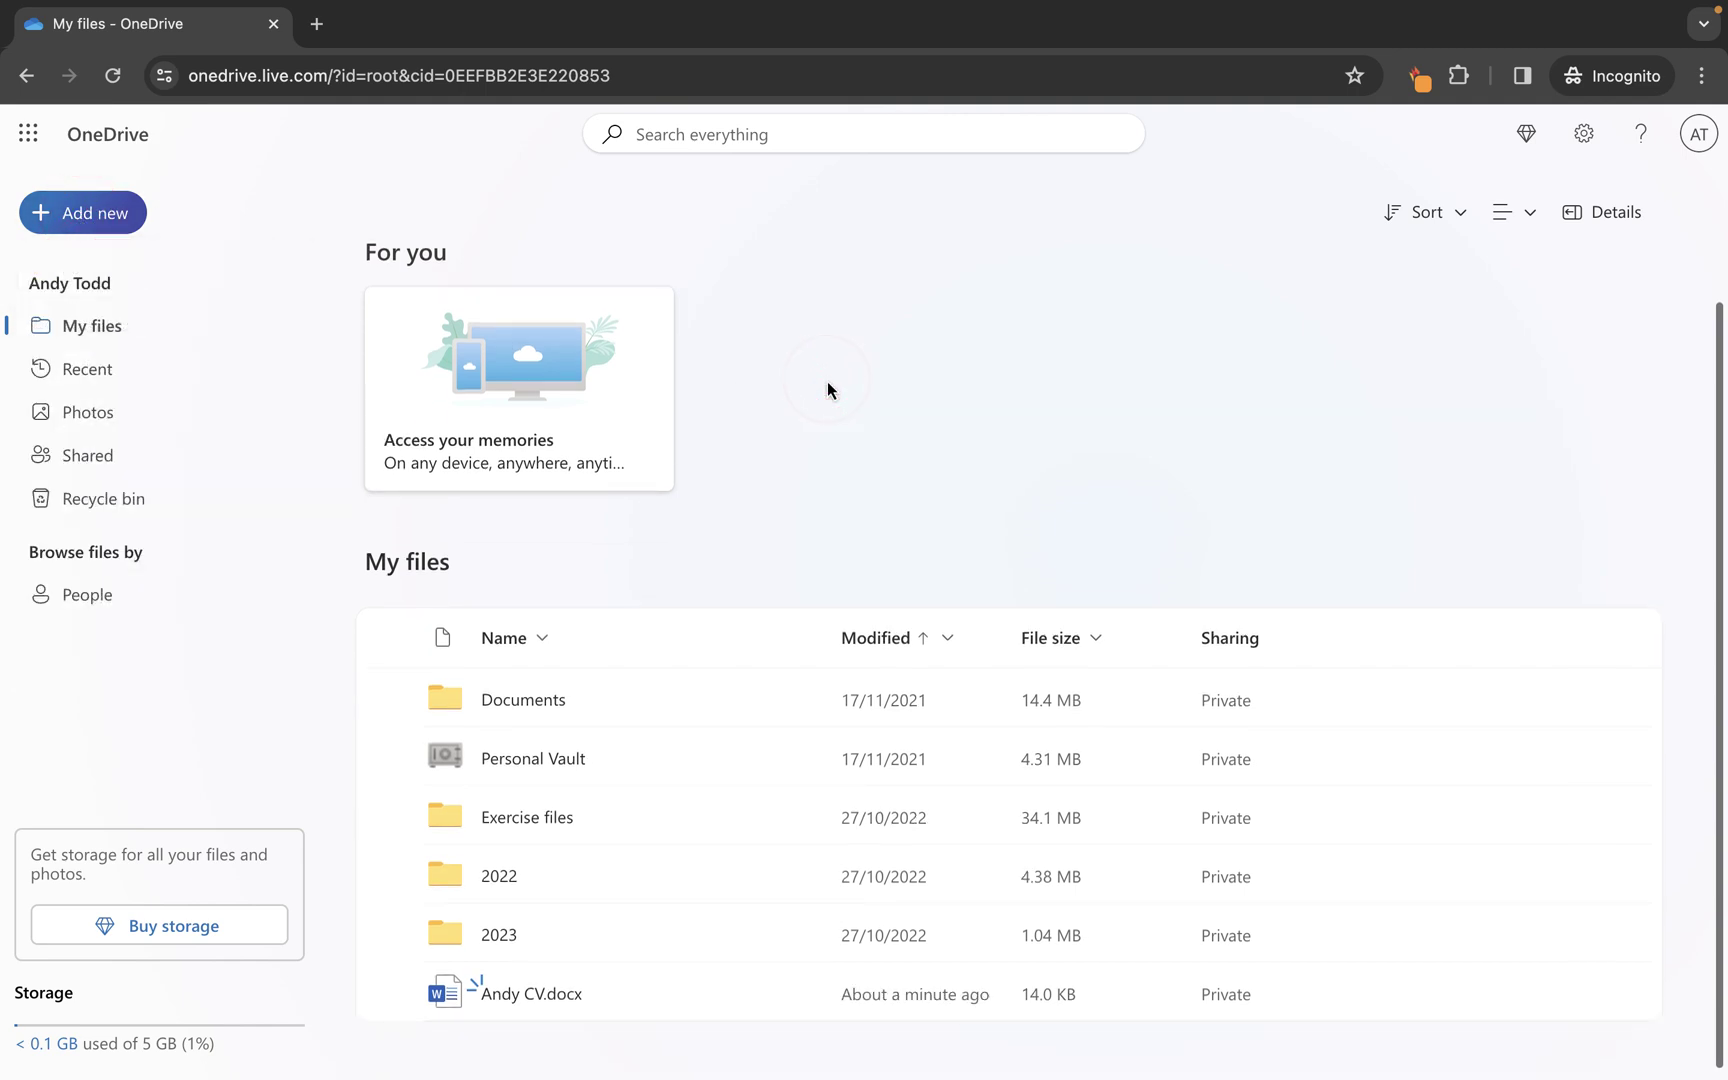
pyautogui.click(546, 700)
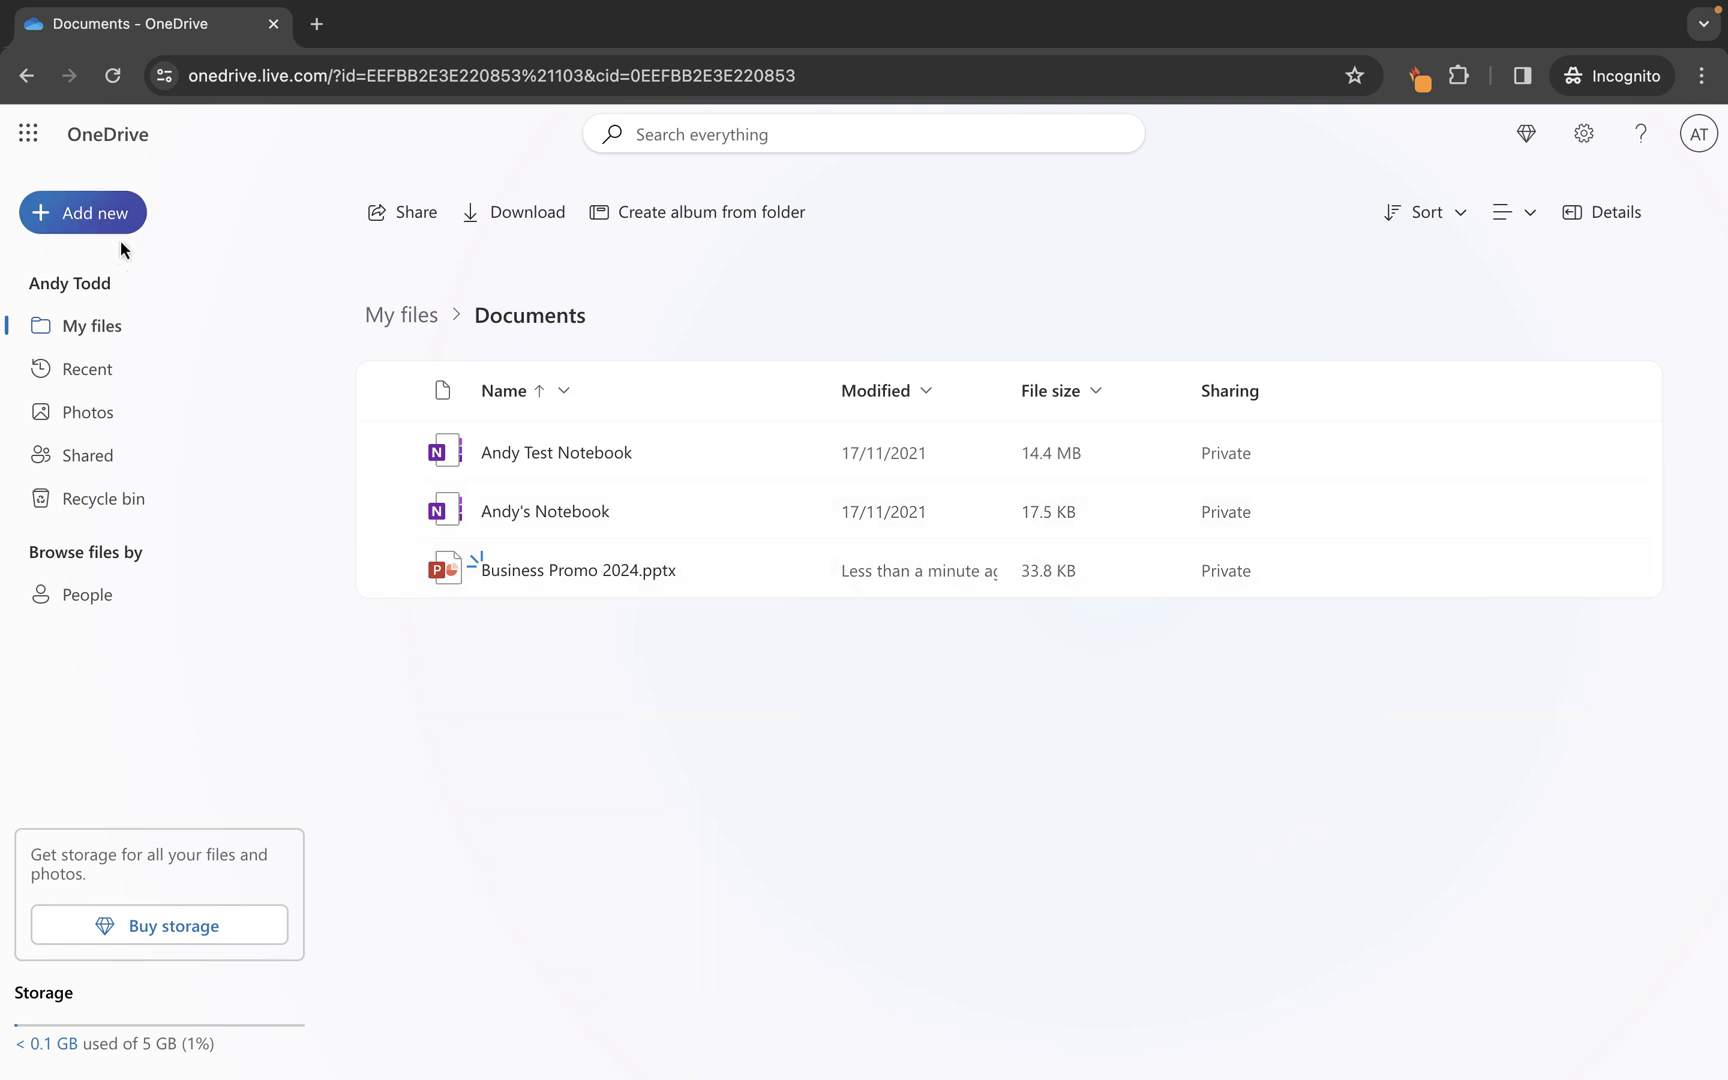
pyautogui.click(94, 230)
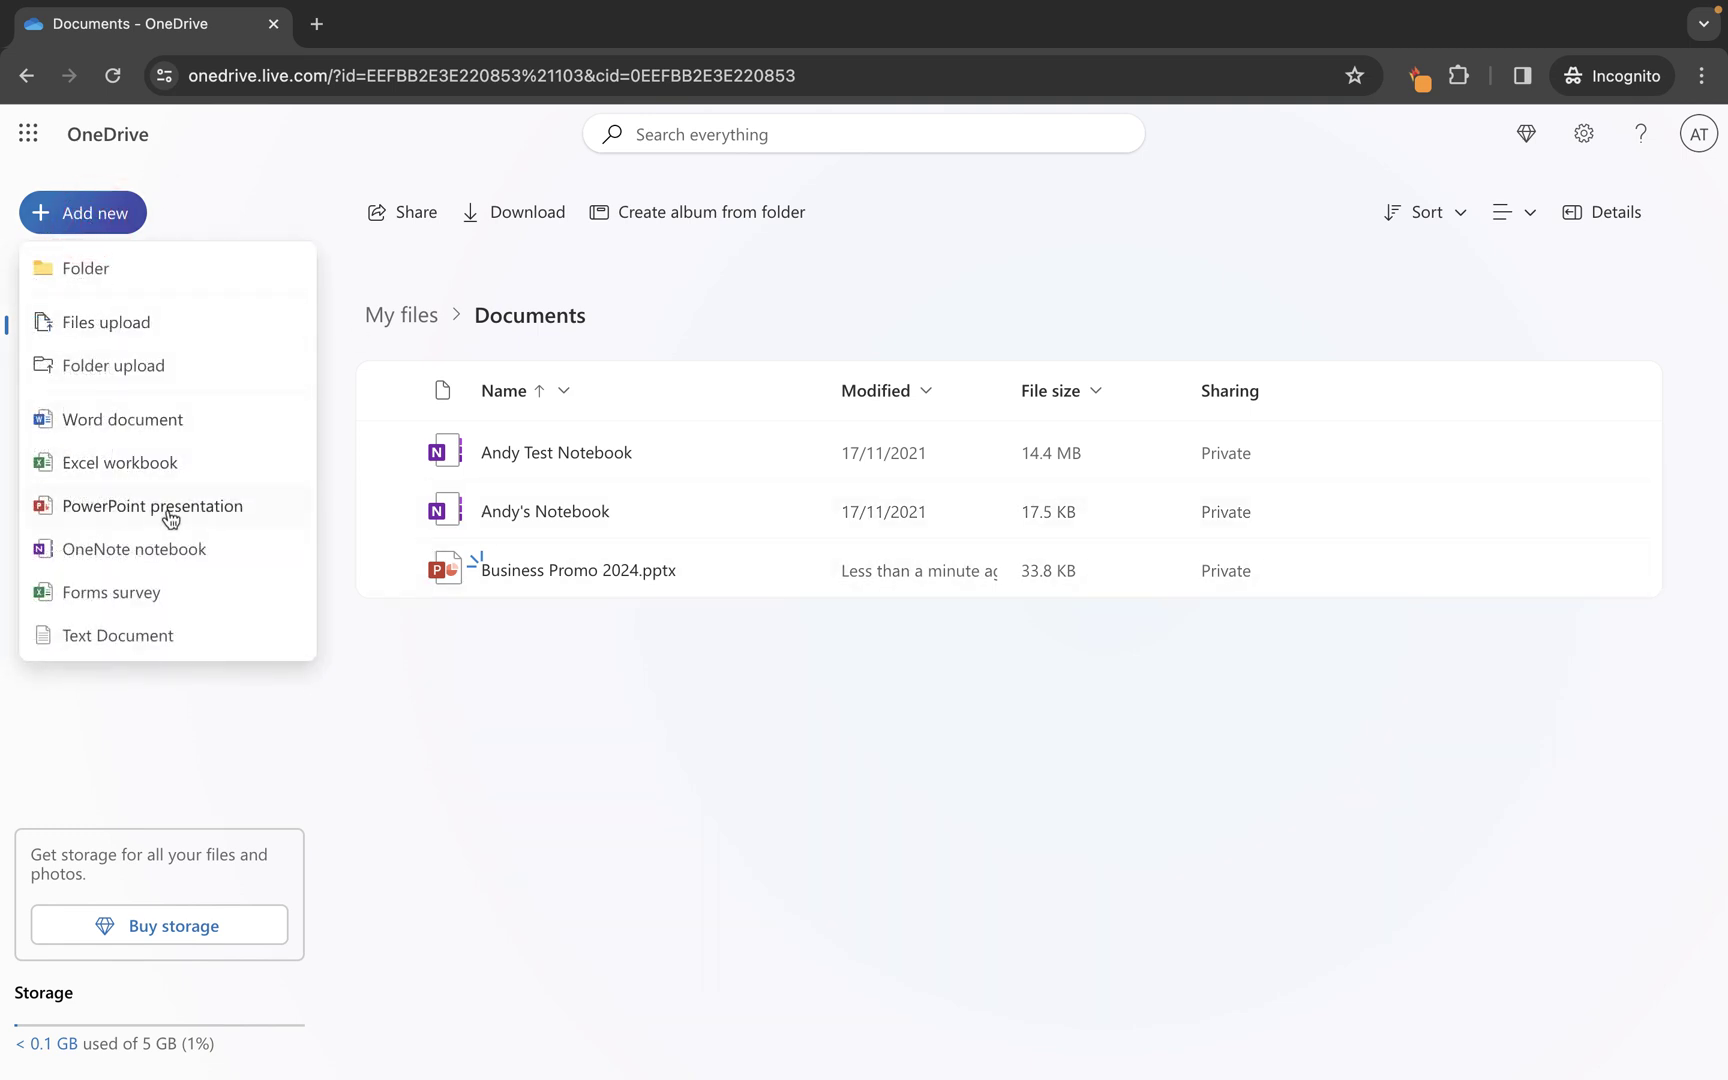